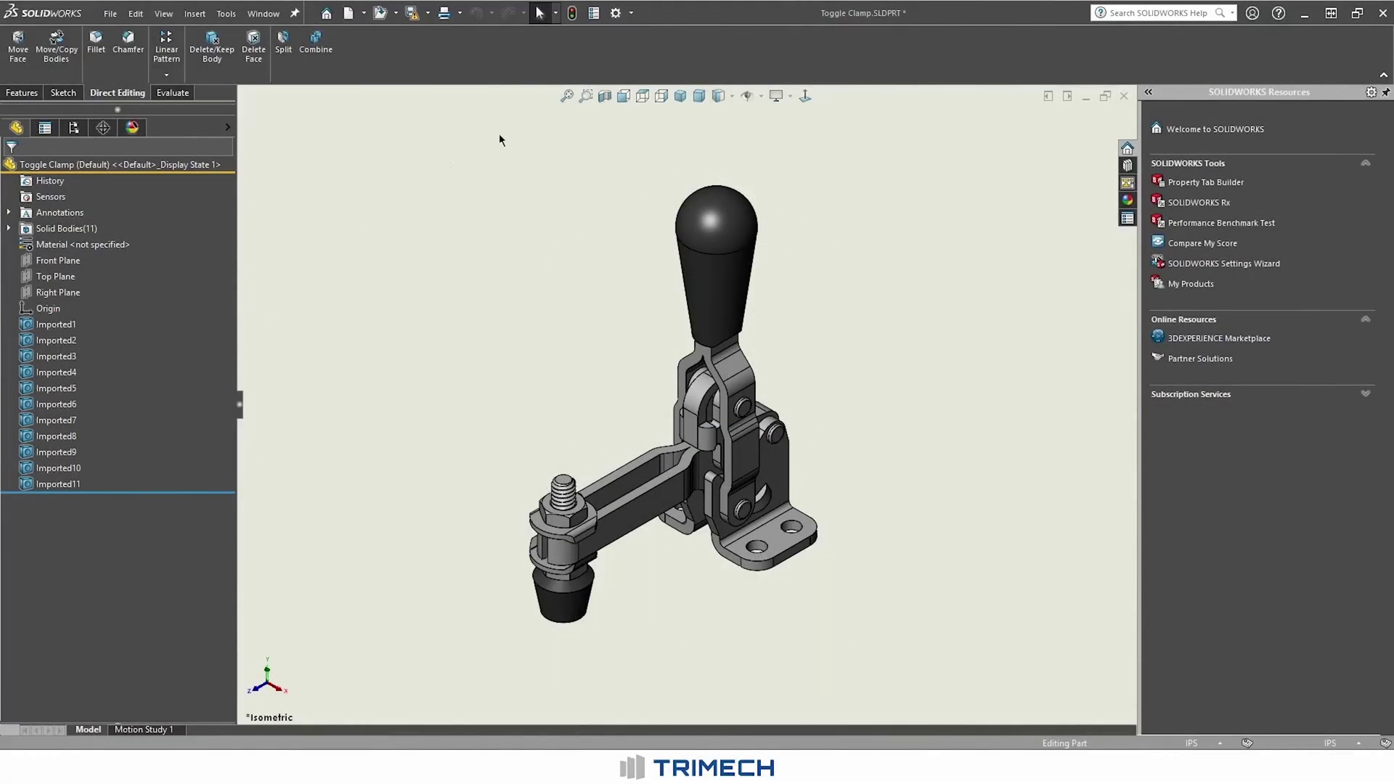
- In Document Properties > Image Quality, drag the shaded and wireframe resolution sliders toward Low
click(633, 14)
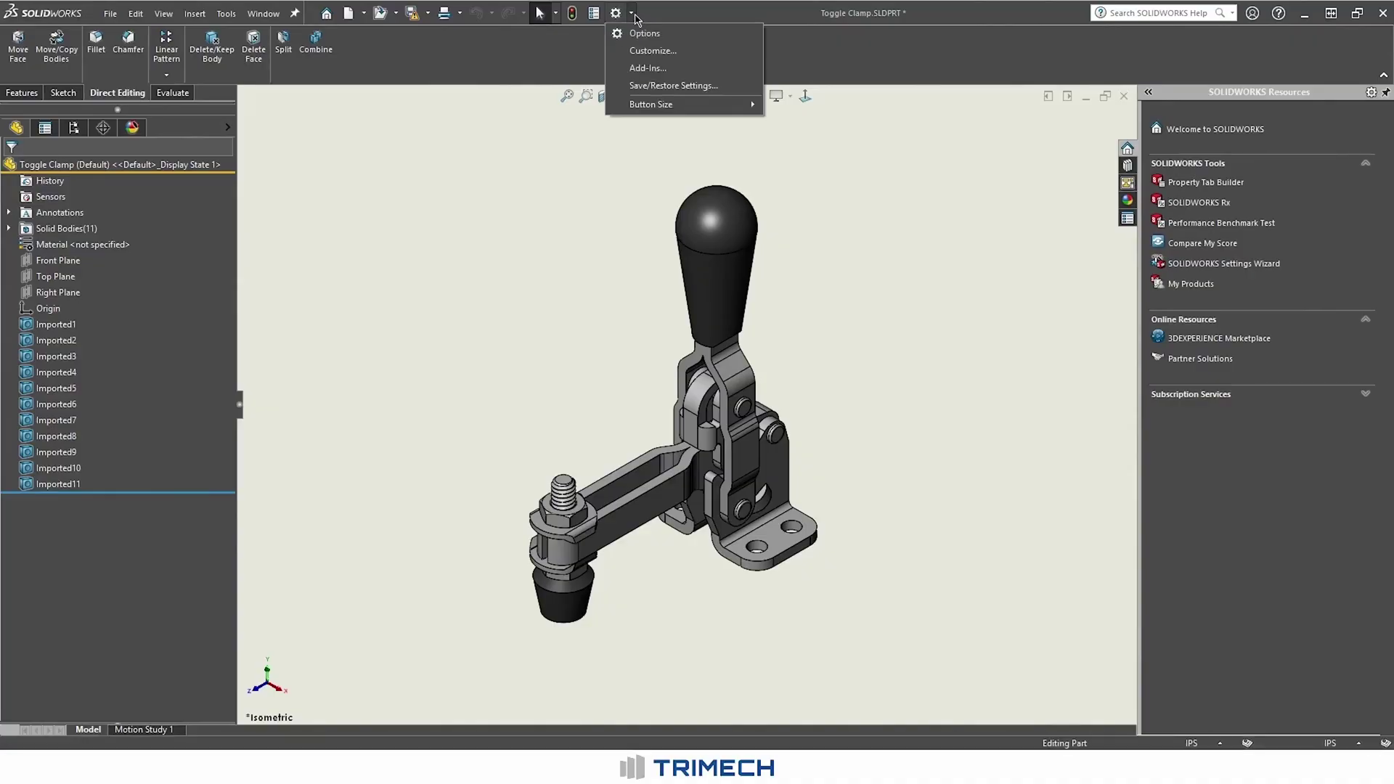
click(639, 32)
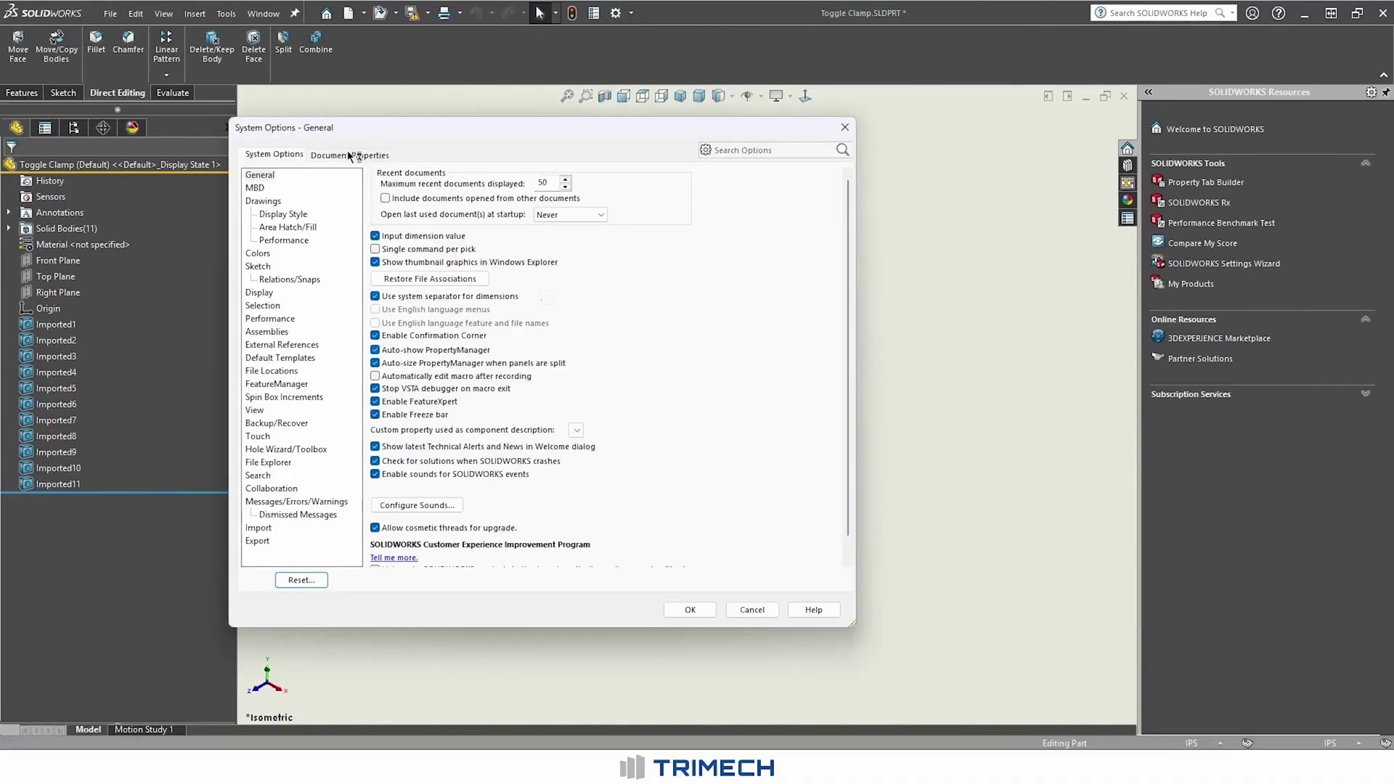
click(350, 155)
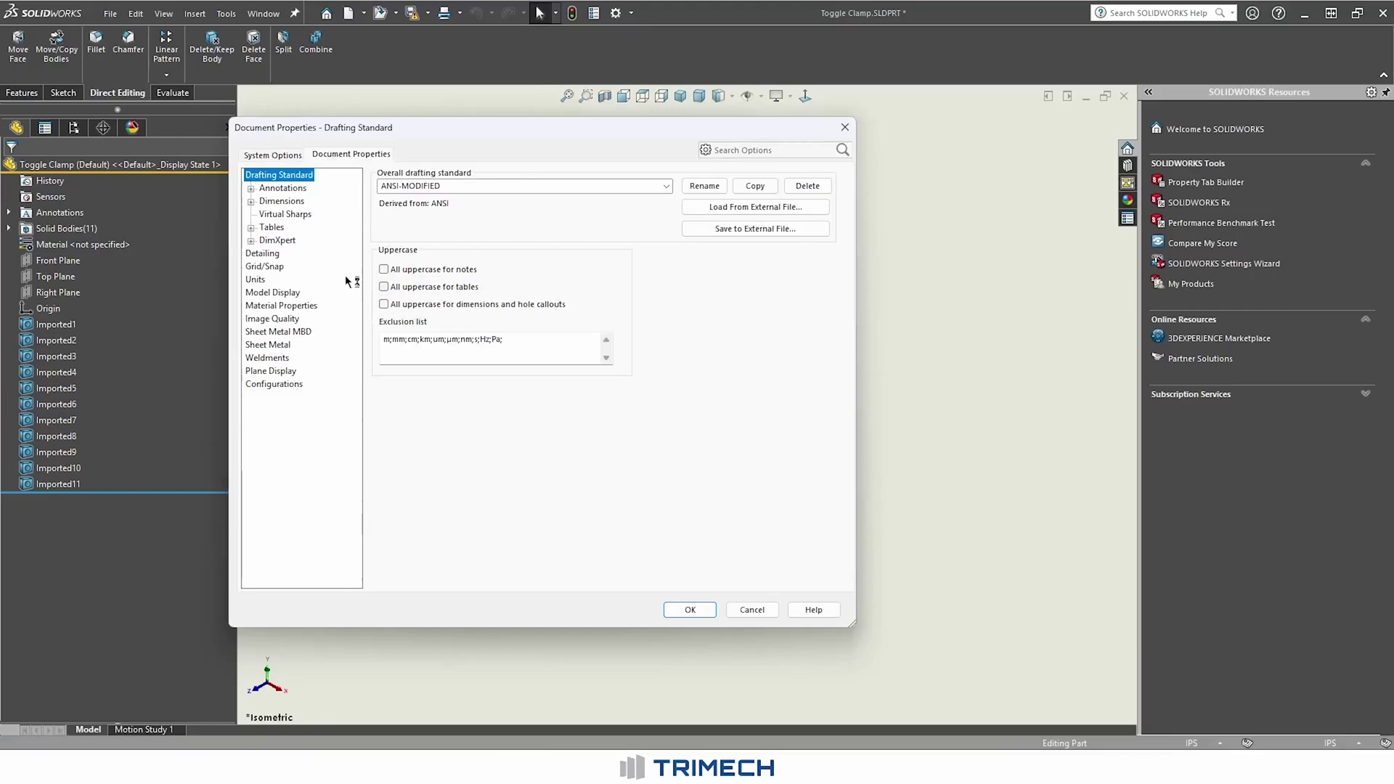
click(272, 319)
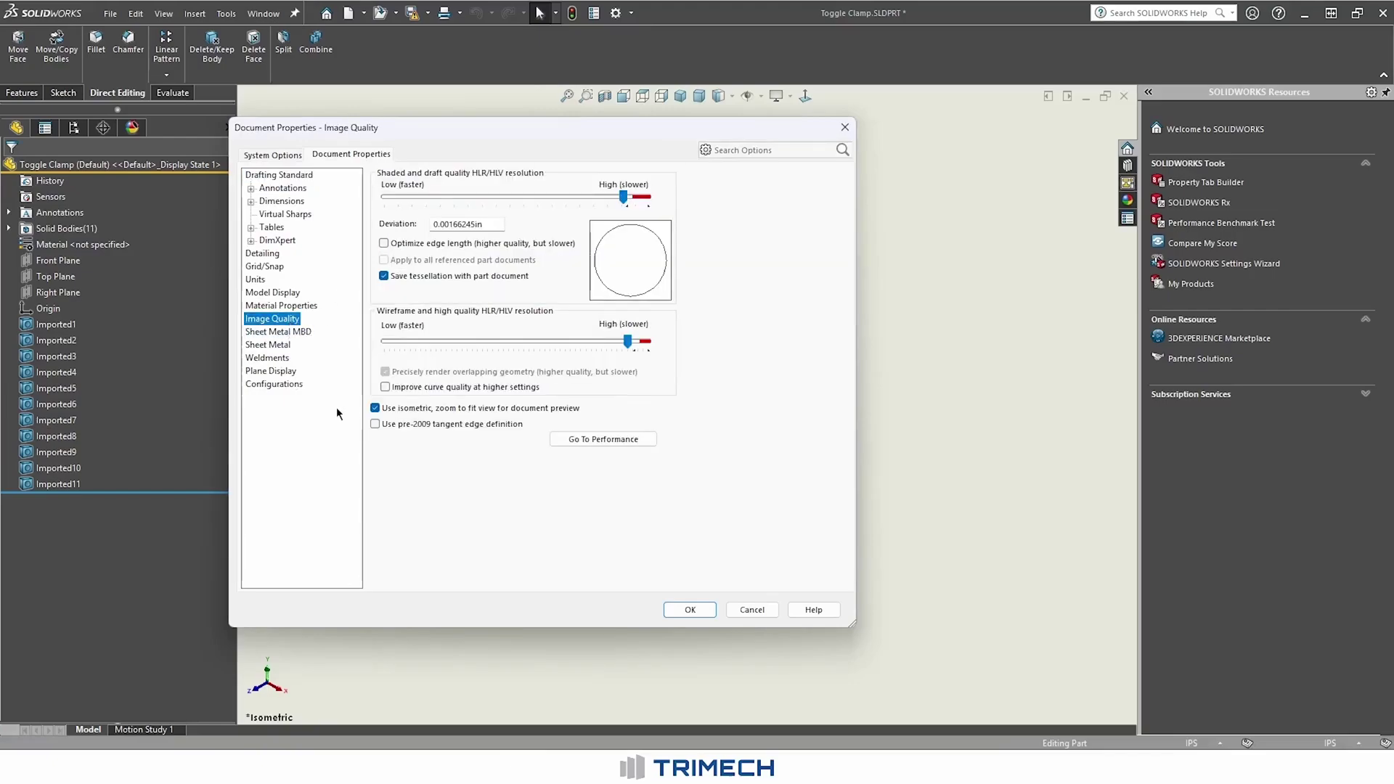
drag(624, 201, 411, 210)
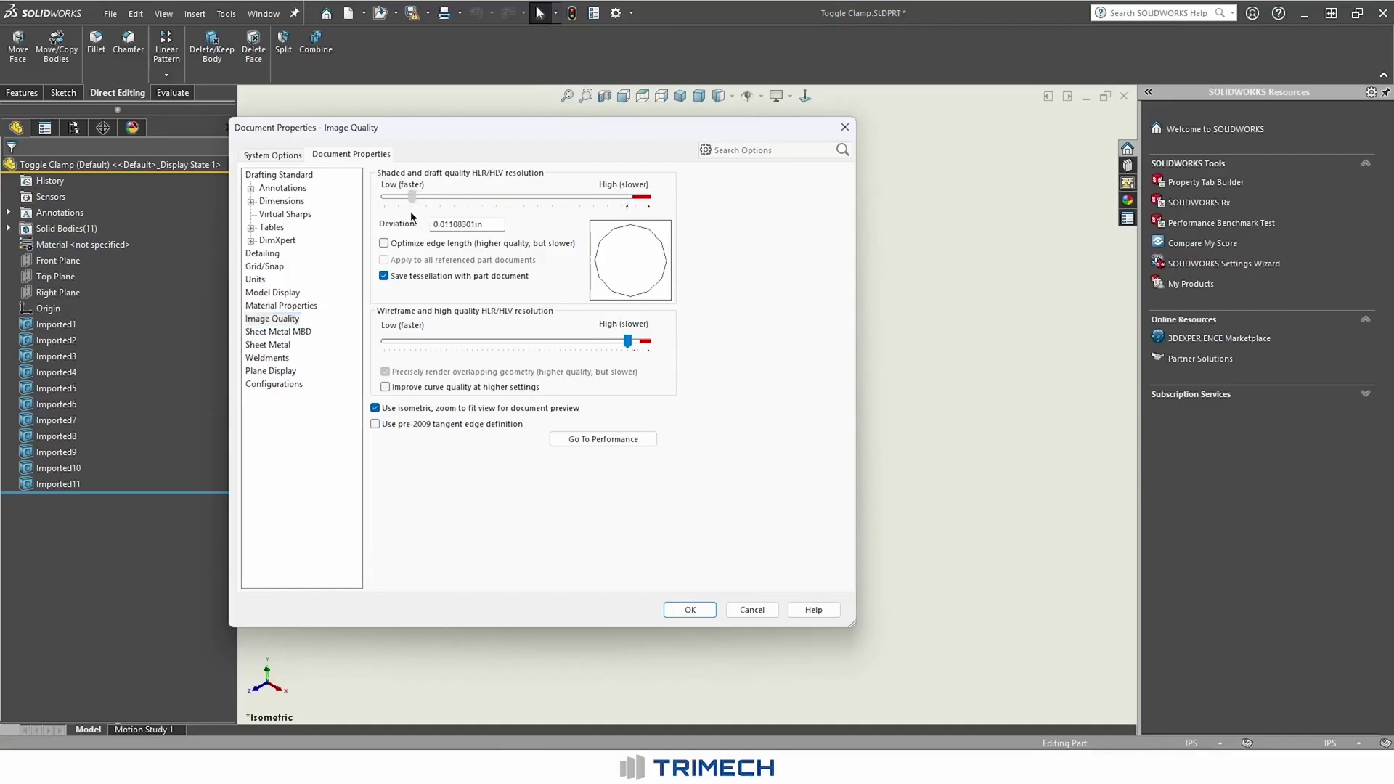
drag(629, 346, 416, 360)
click(689, 609)
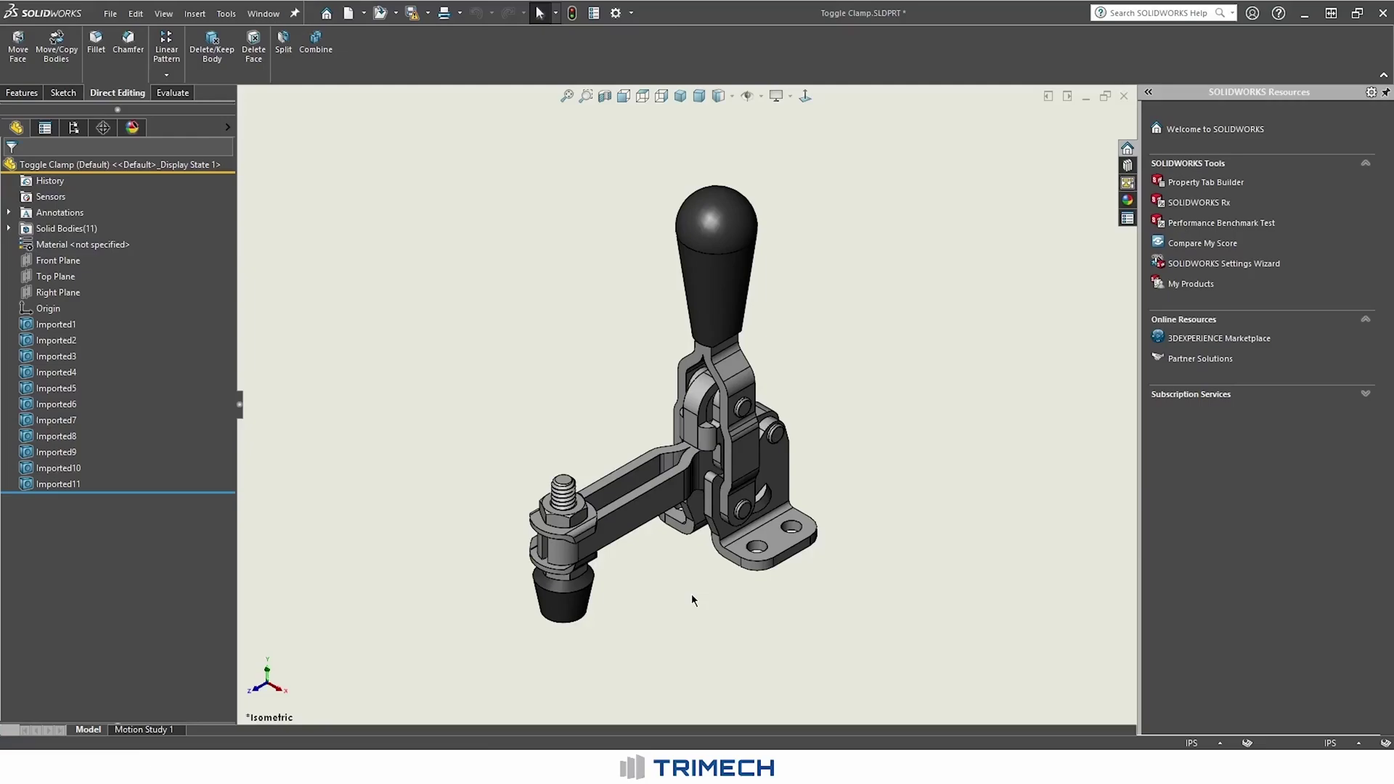
- Trial-select the Imported5, nut, threaded stud and rubber foot bodies, then clear
click(72, 389)
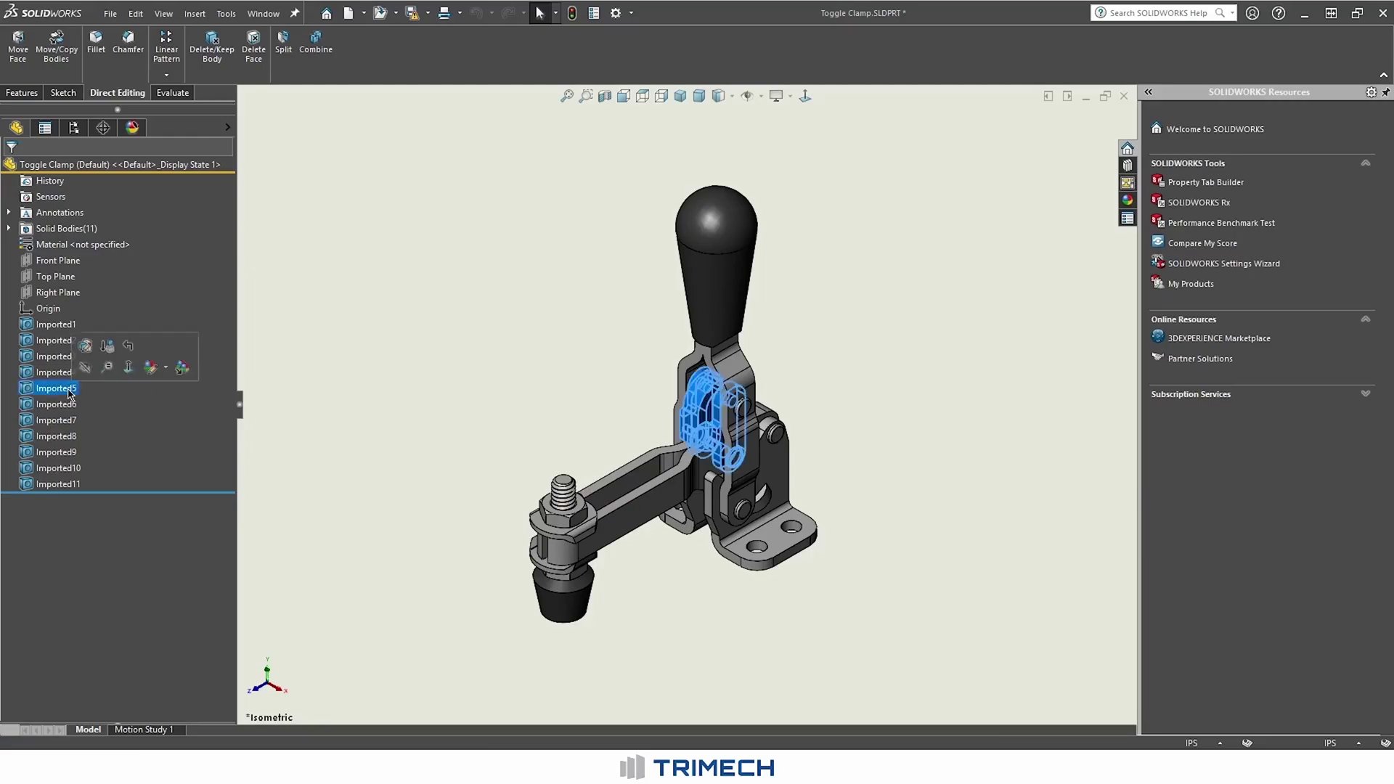
click(63, 406)
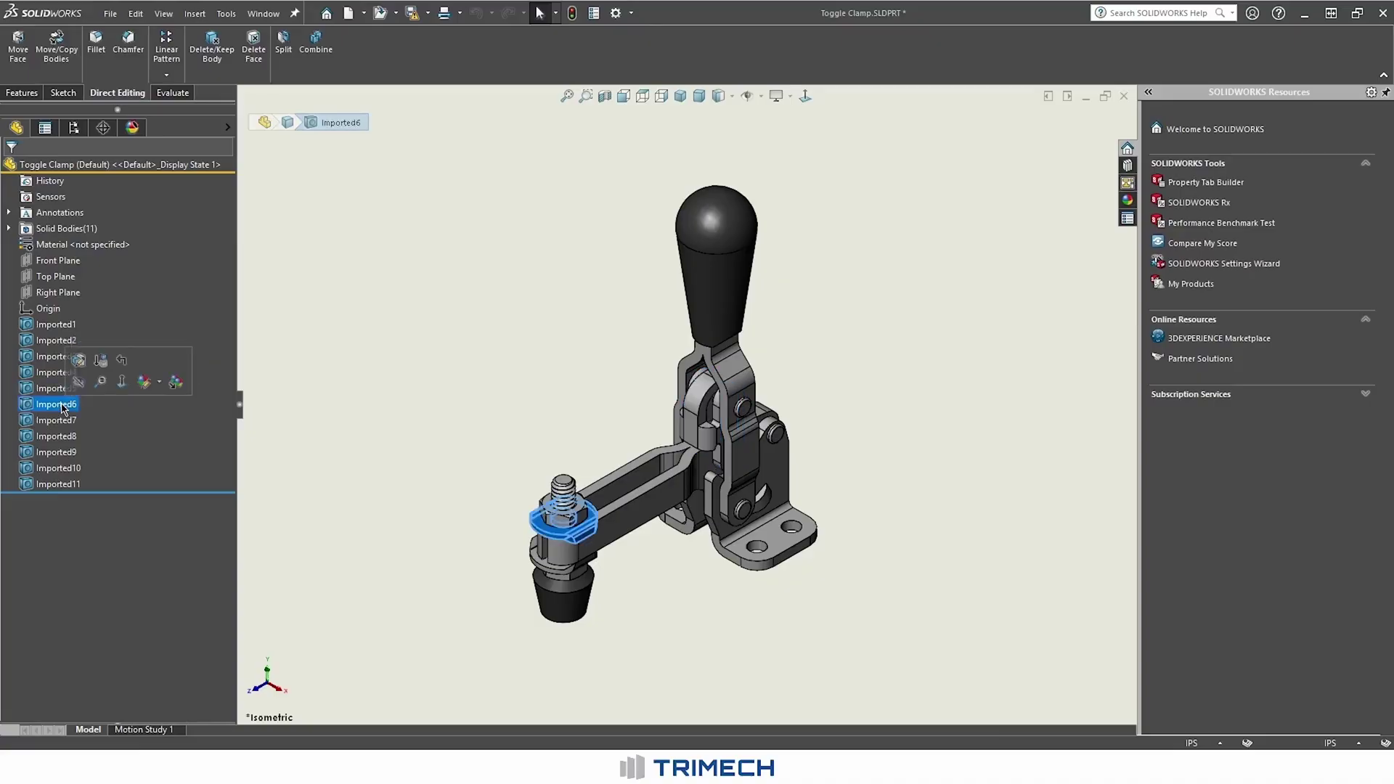
click(423, 540)
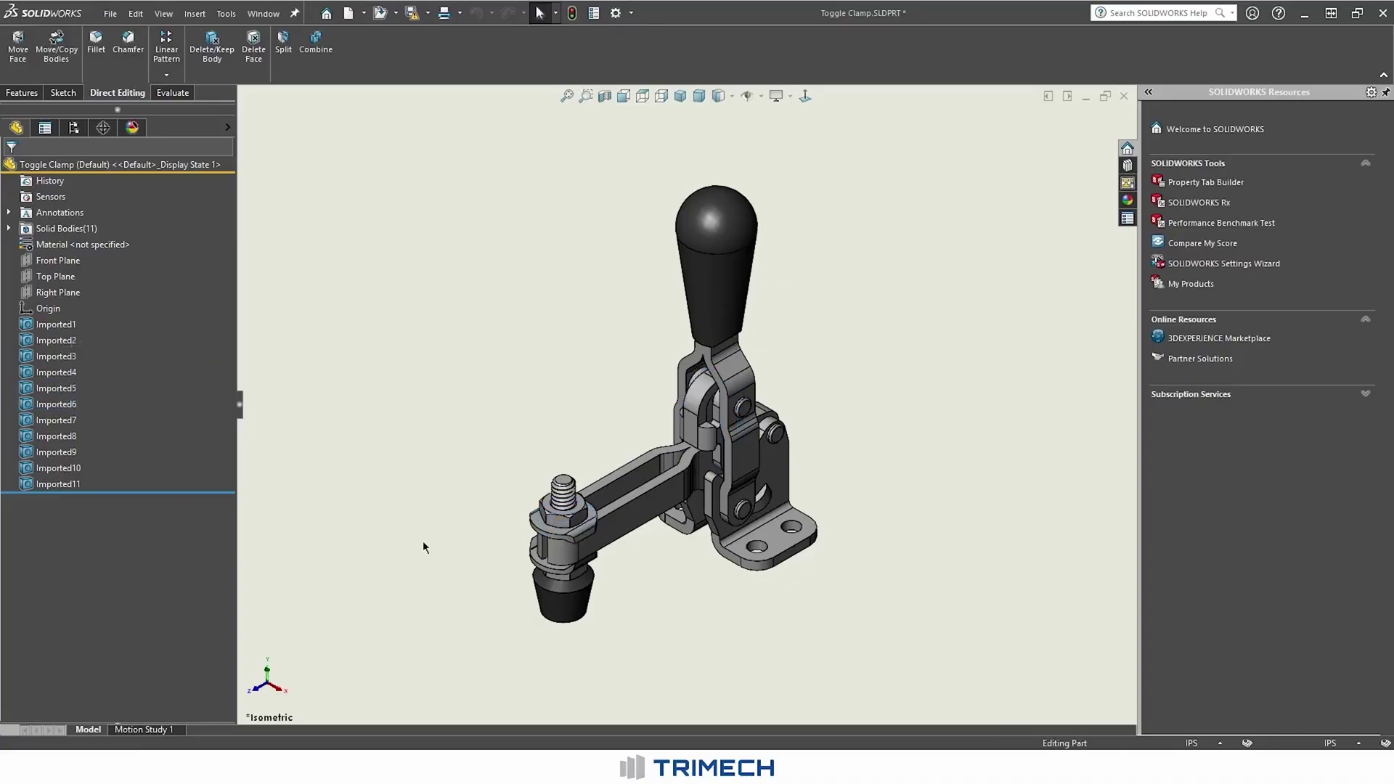
click(561, 501)
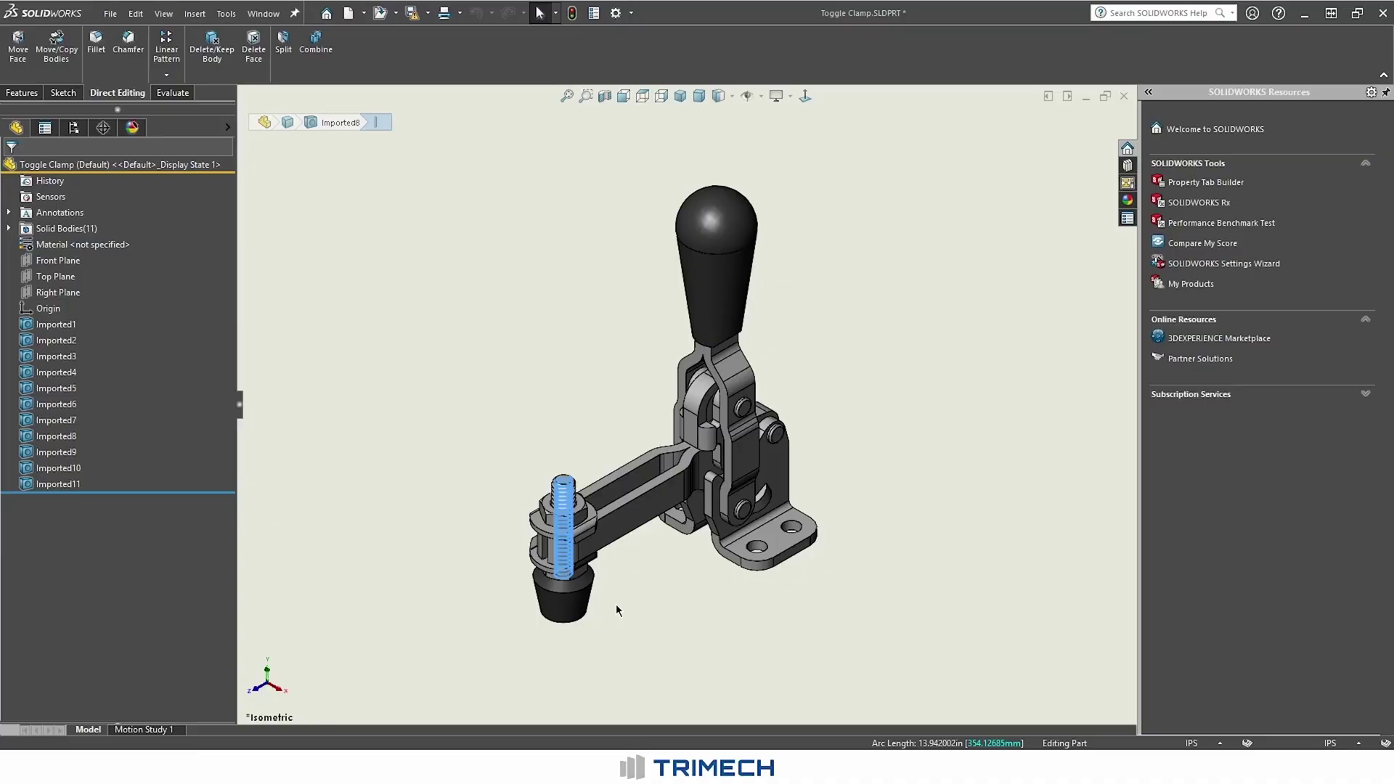
key(Escape)
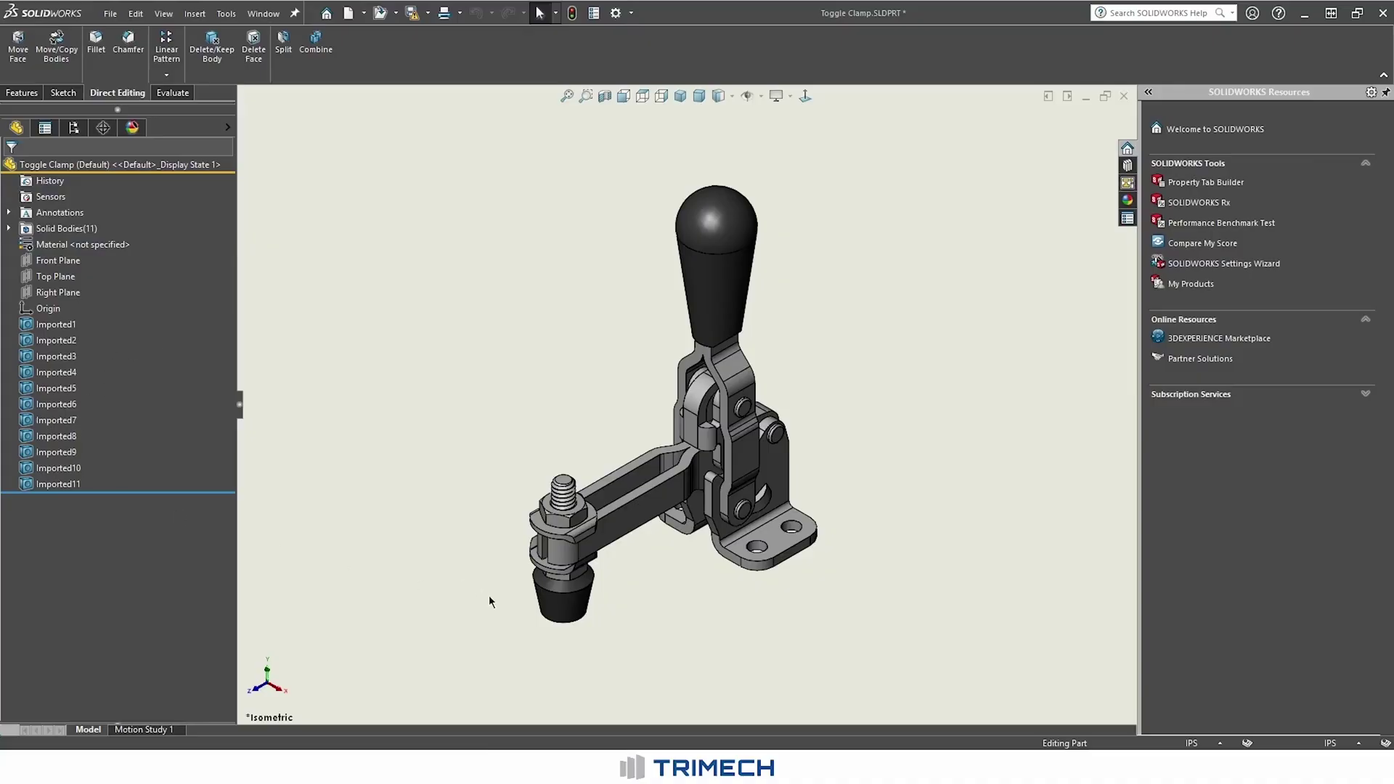
click(565, 605)
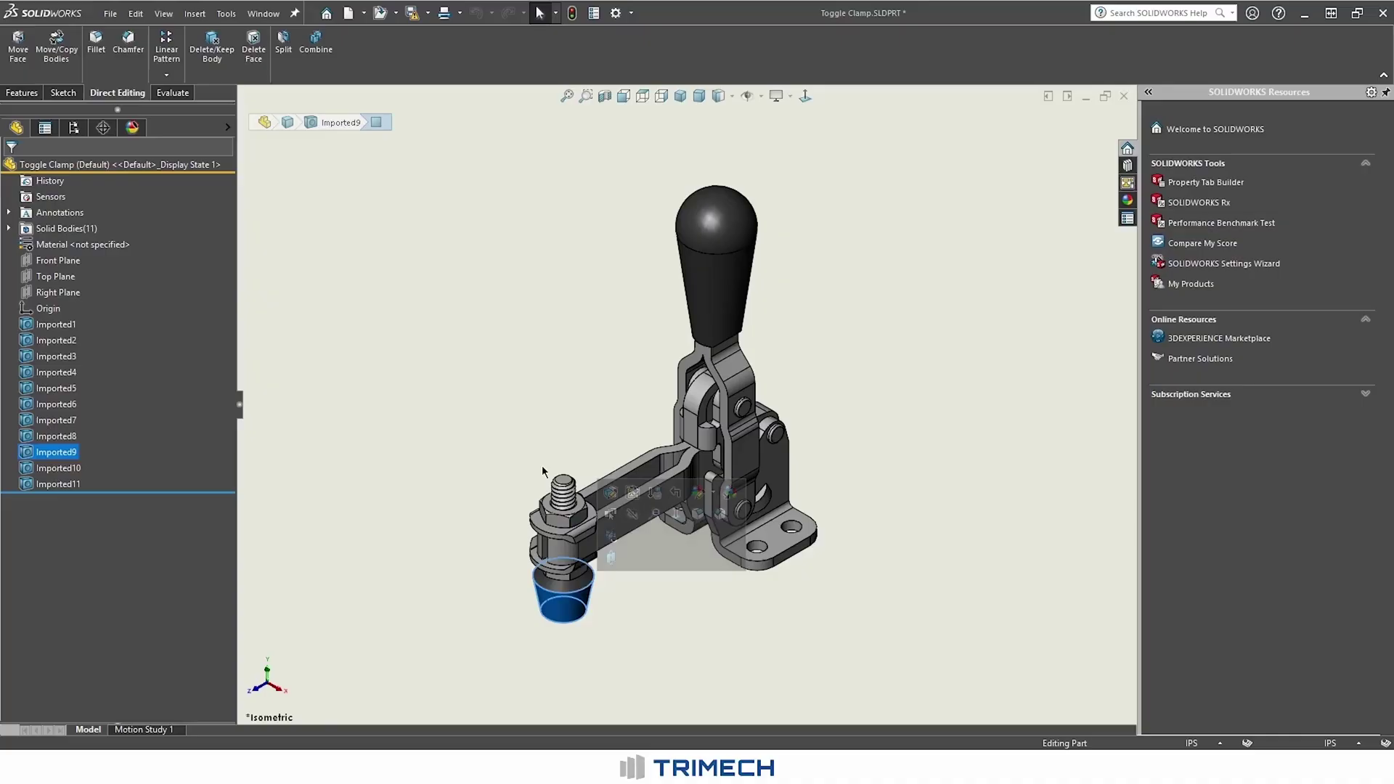
- Select the stud and rubber foot, then pick Imported8 and Imported9 under Solid Bodies
click(560, 485)
click(561, 494)
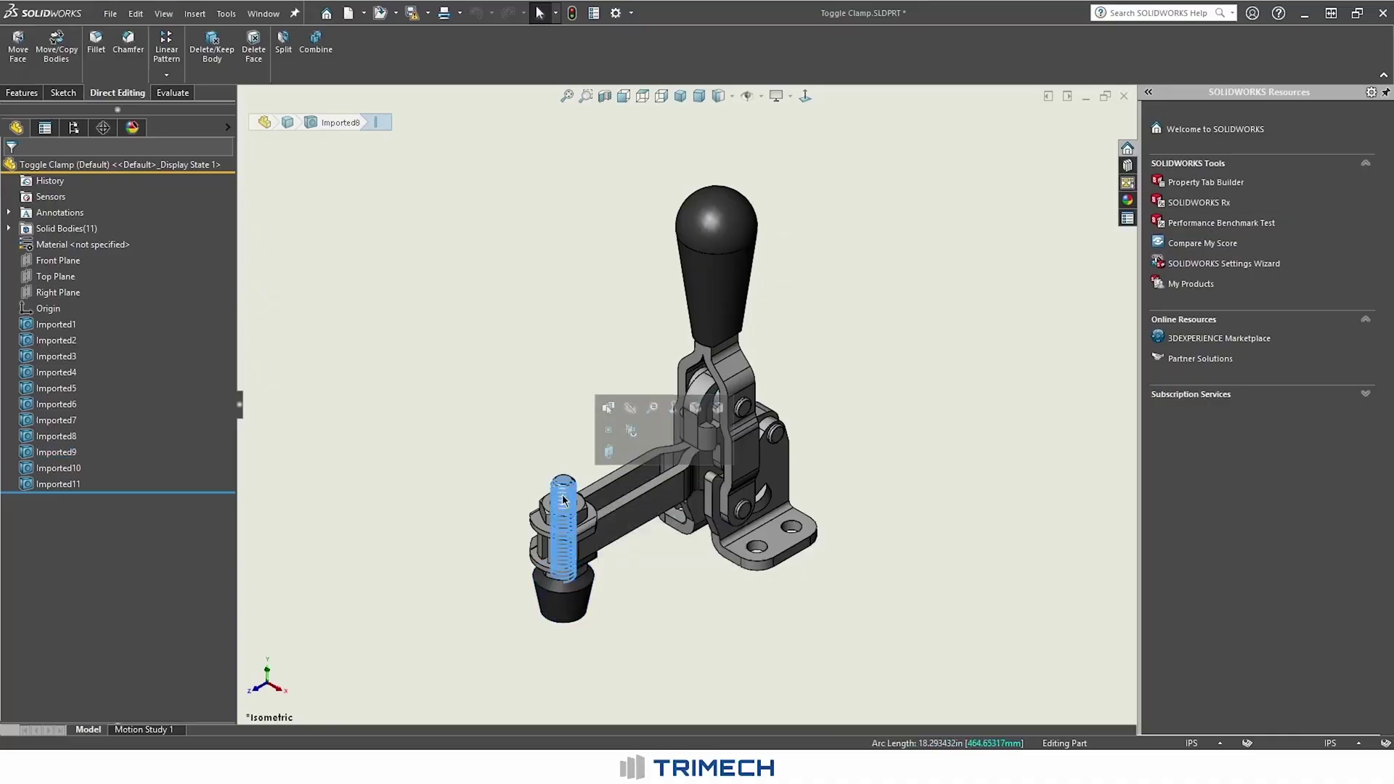
scroll(560, 503, down, 2)
scroll(560, 503, down, 3)
click(612, 399)
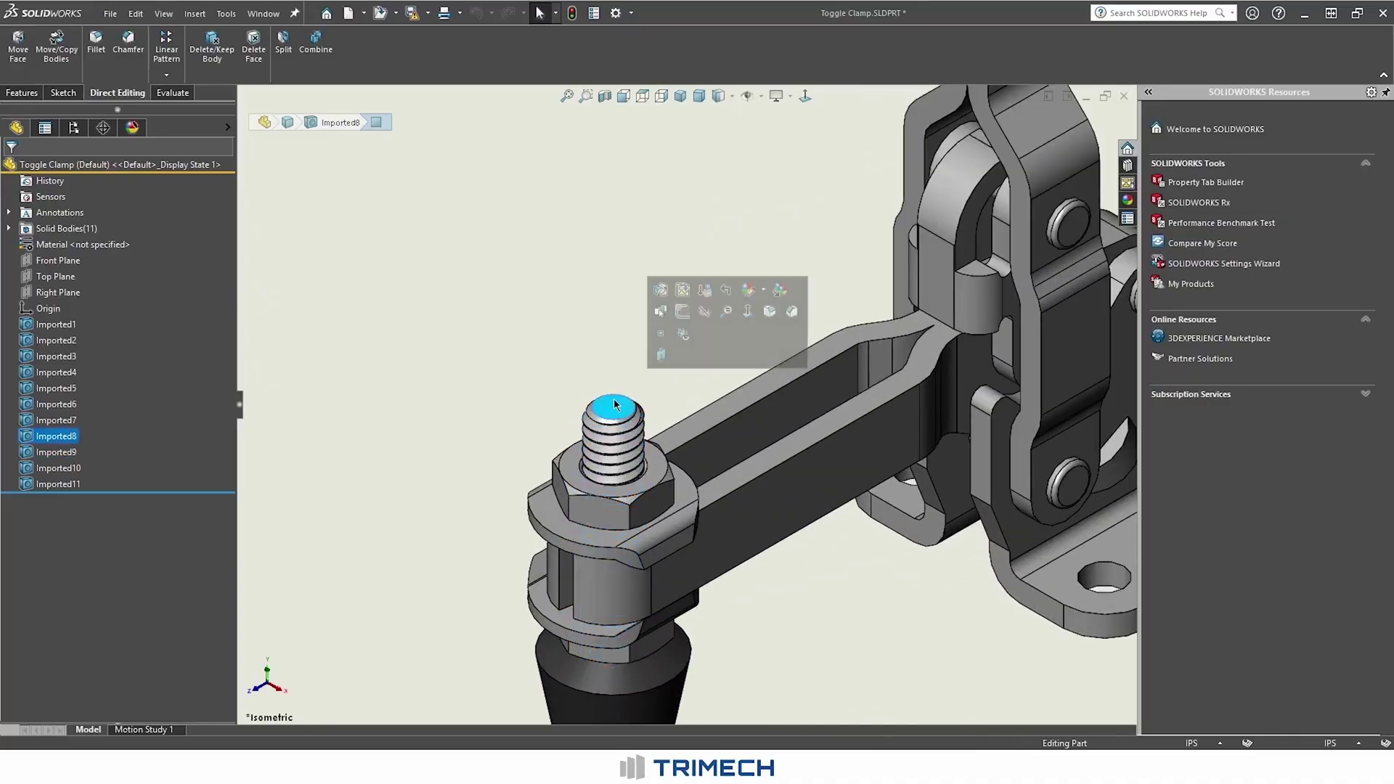
ctrl+click(58, 455)
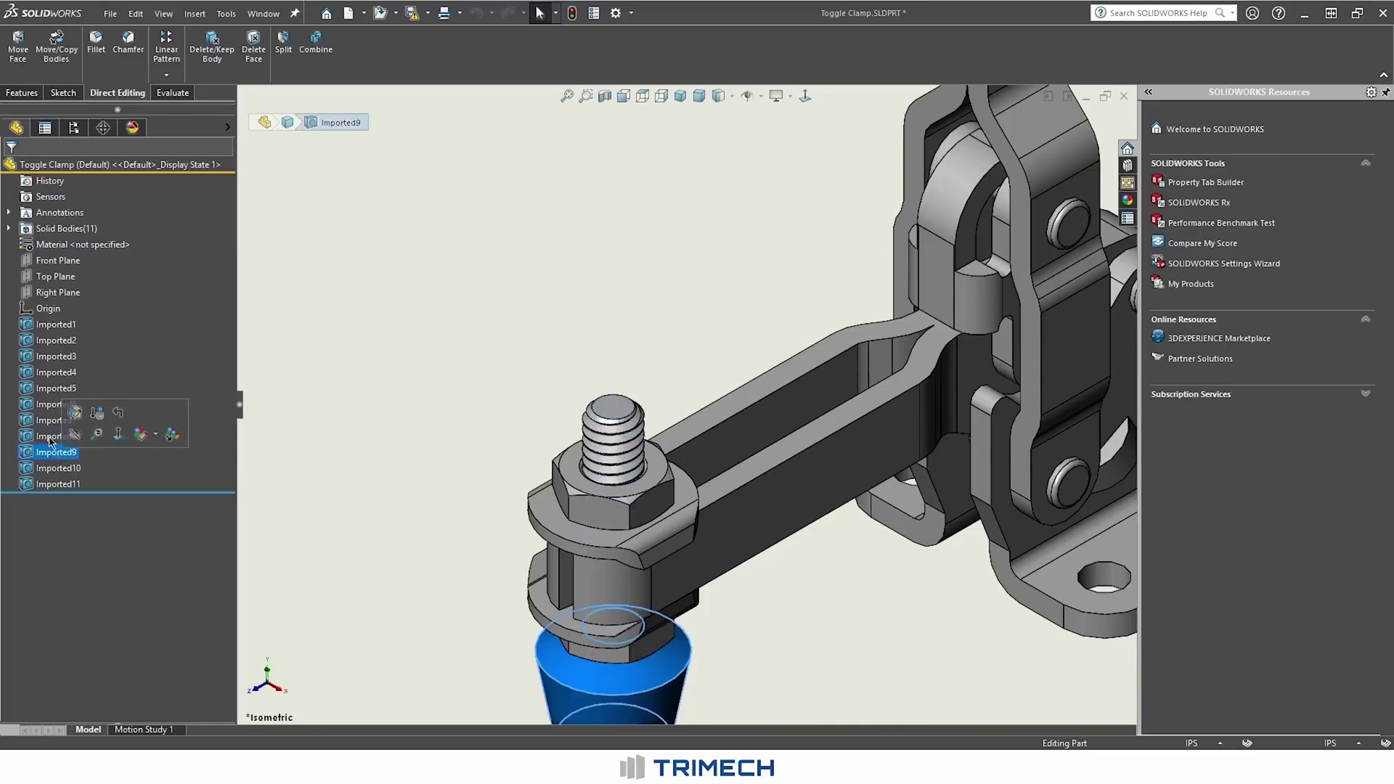
click(9, 228)
click(94, 358)
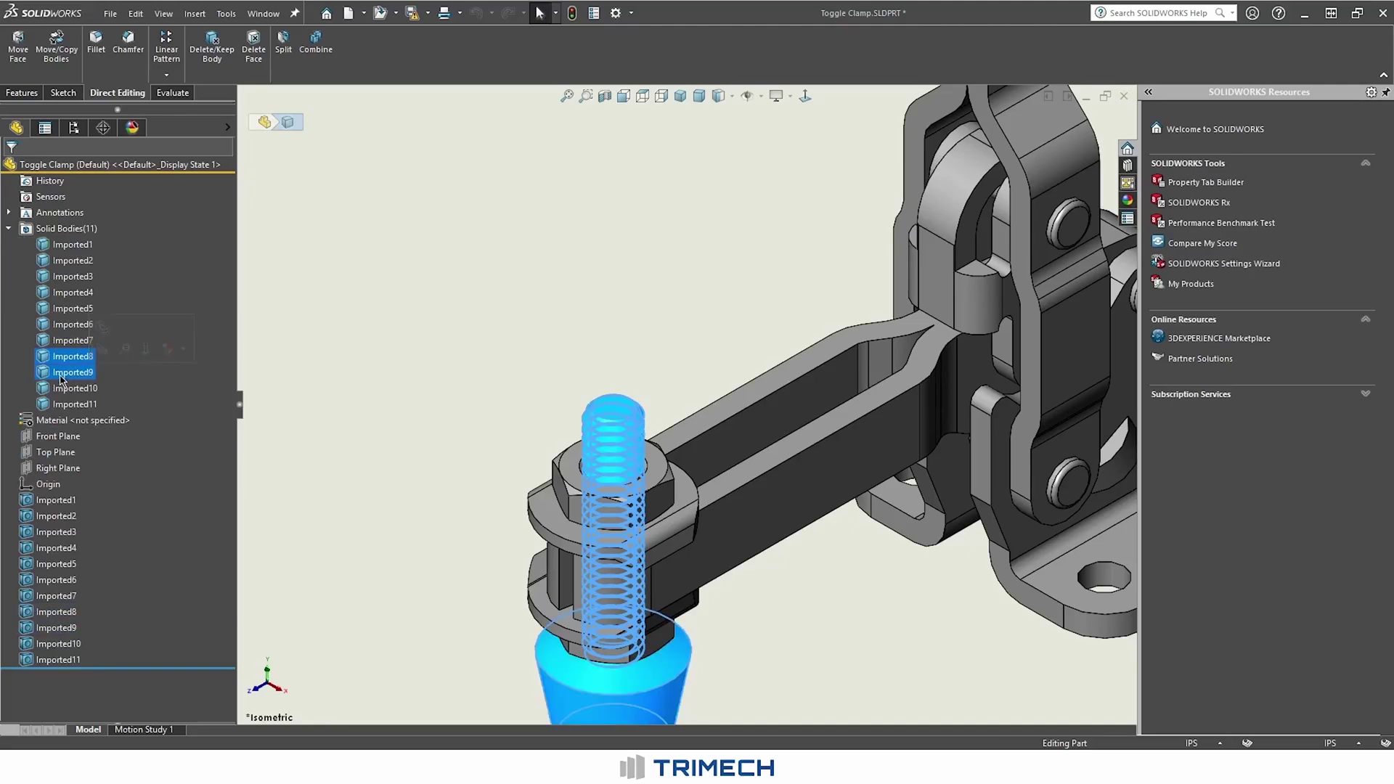
- Isolate the stud and rubber foot bodies and zoom to fit them
right_click(67, 372)
click(100, 401)
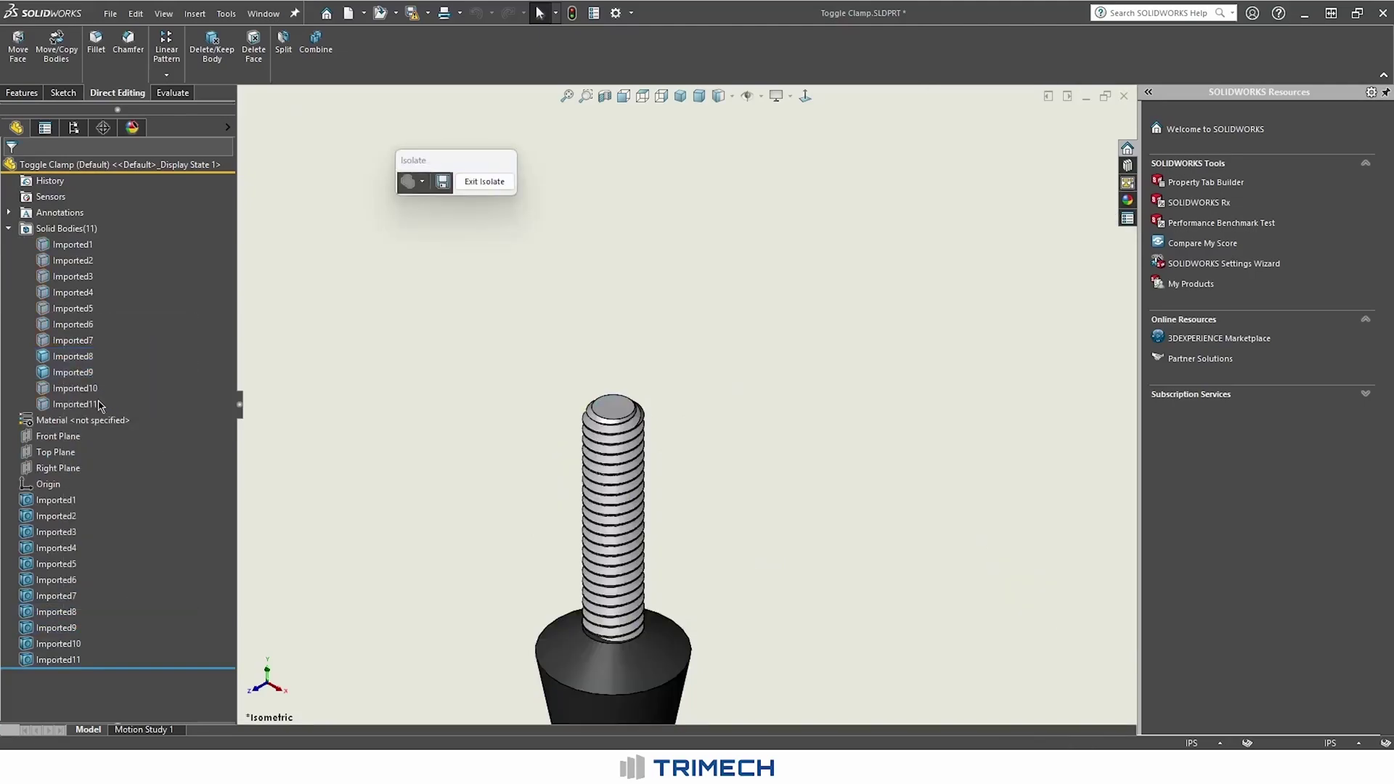
key(f)
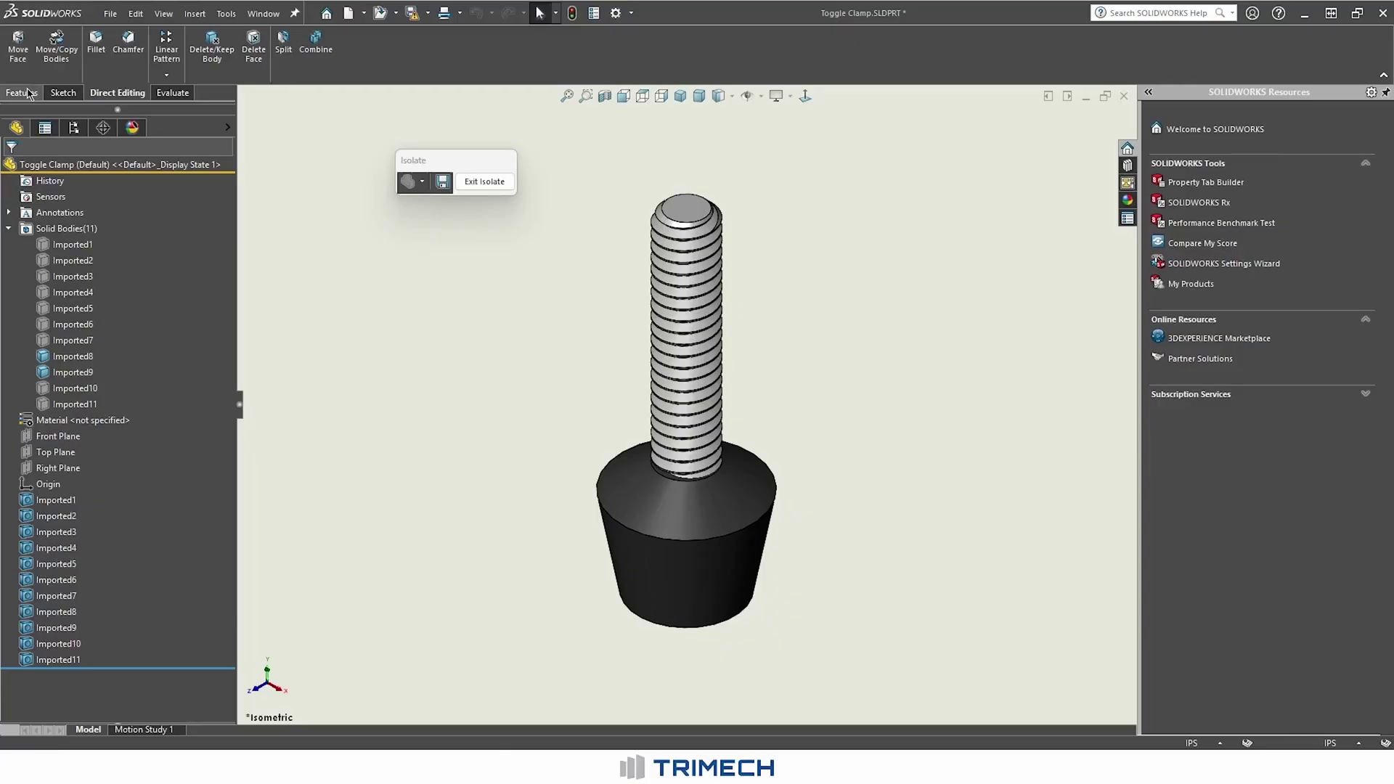
key(z)
key(z)
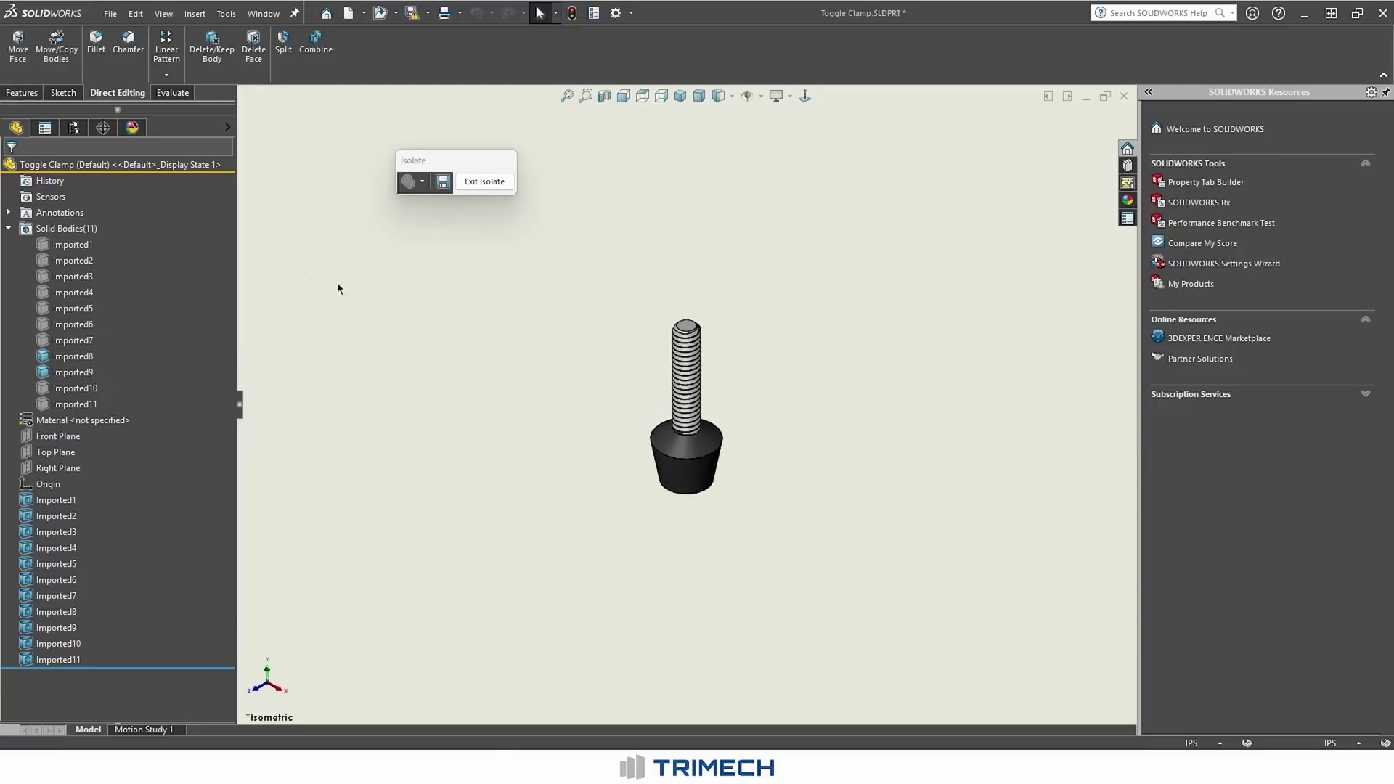
- Select the Right Plane to start a new sketch on it
click(62, 472)
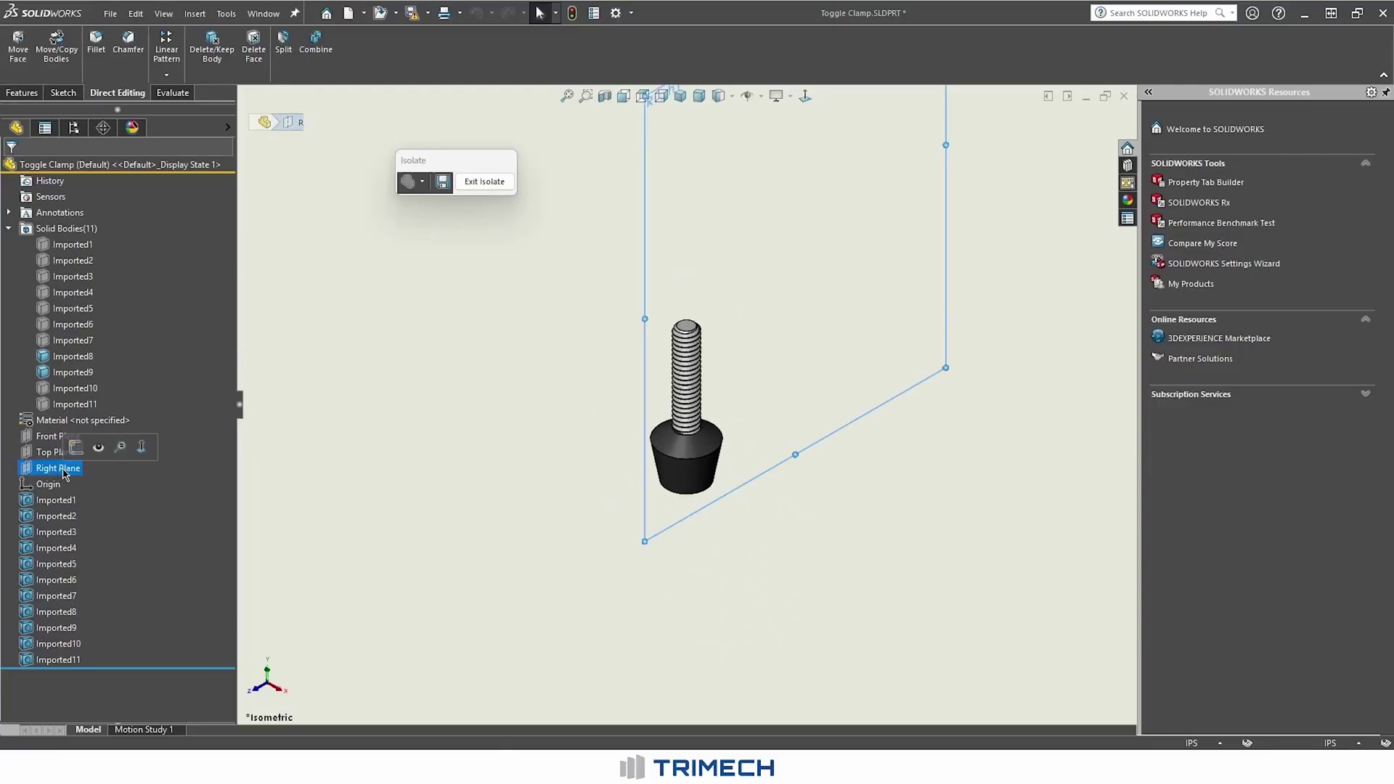
middle_drag(445, 454, 451, 438)
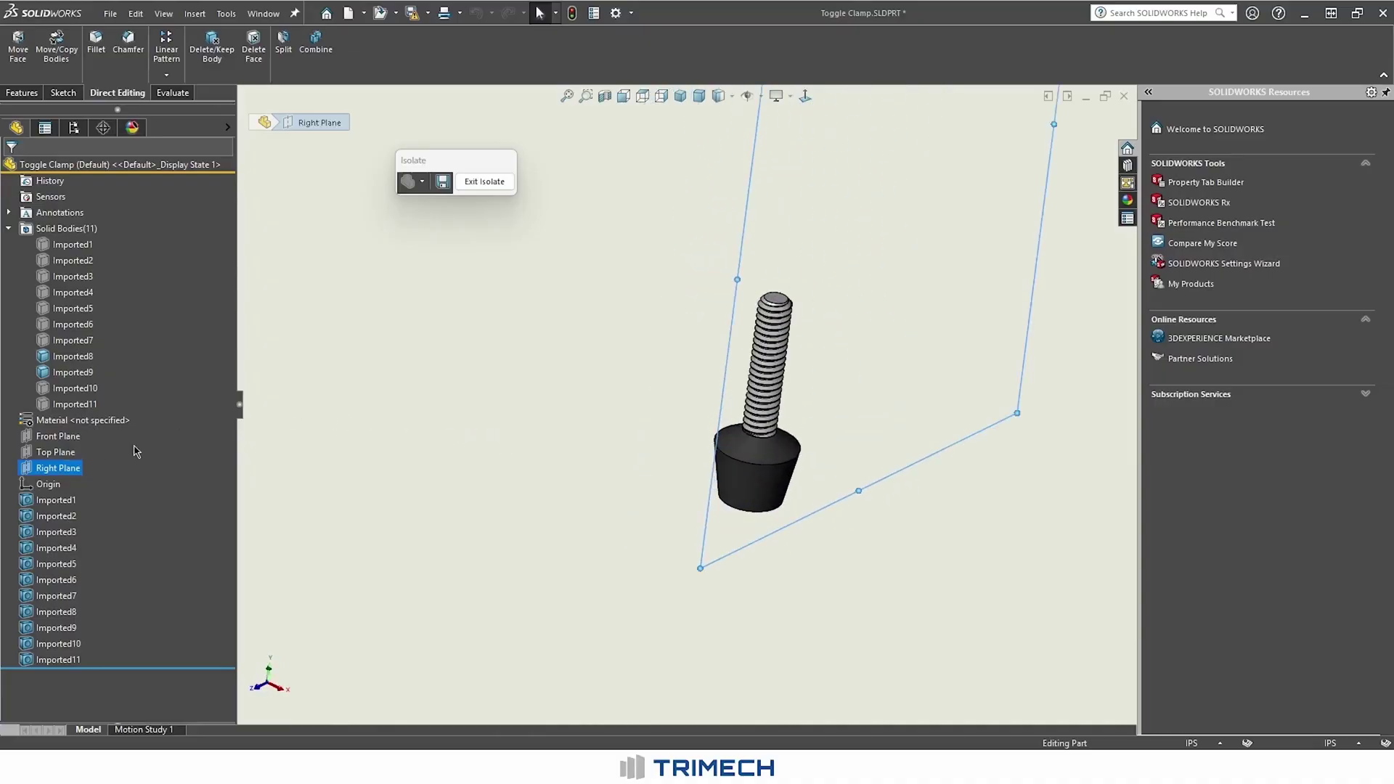
right_click(79, 468)
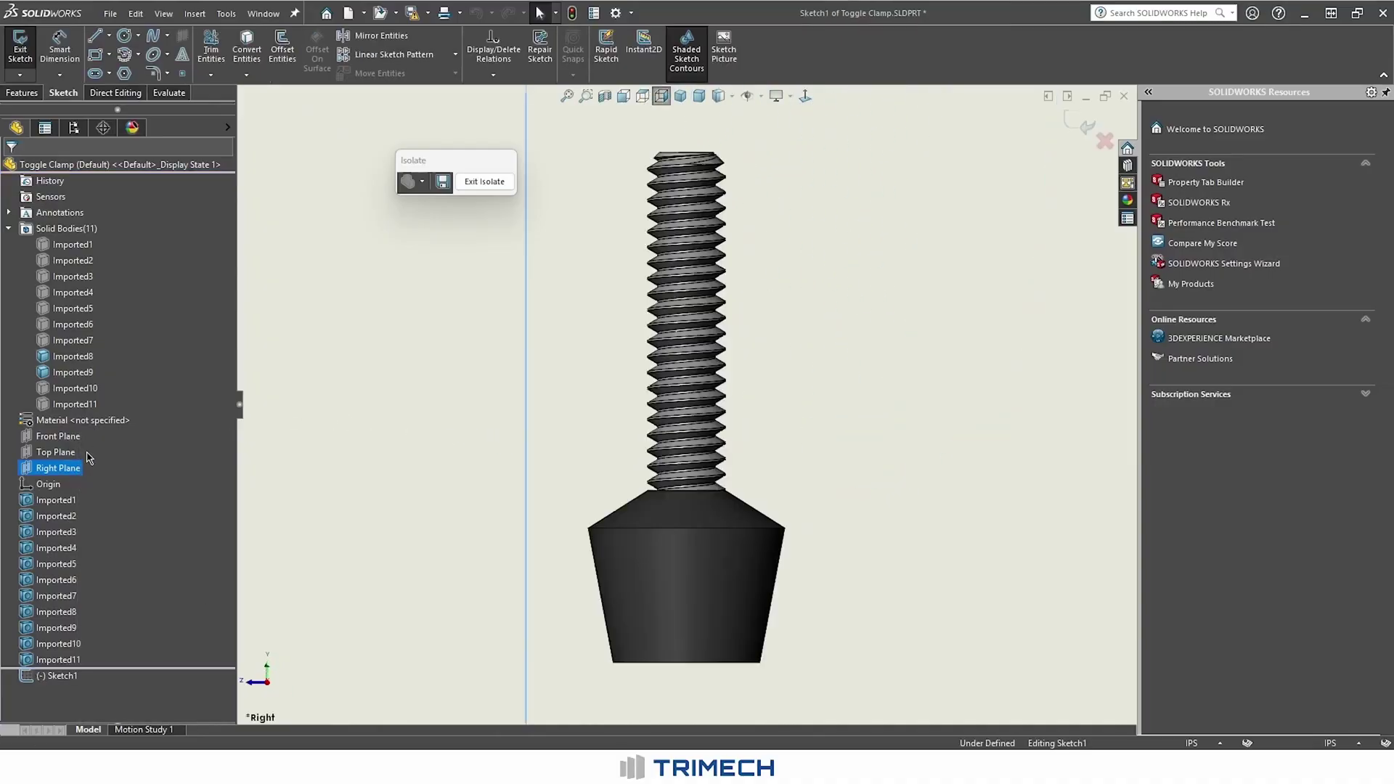
- Draw a closed line profile over the thread half, from its top corner down to the cone base
click(96, 36)
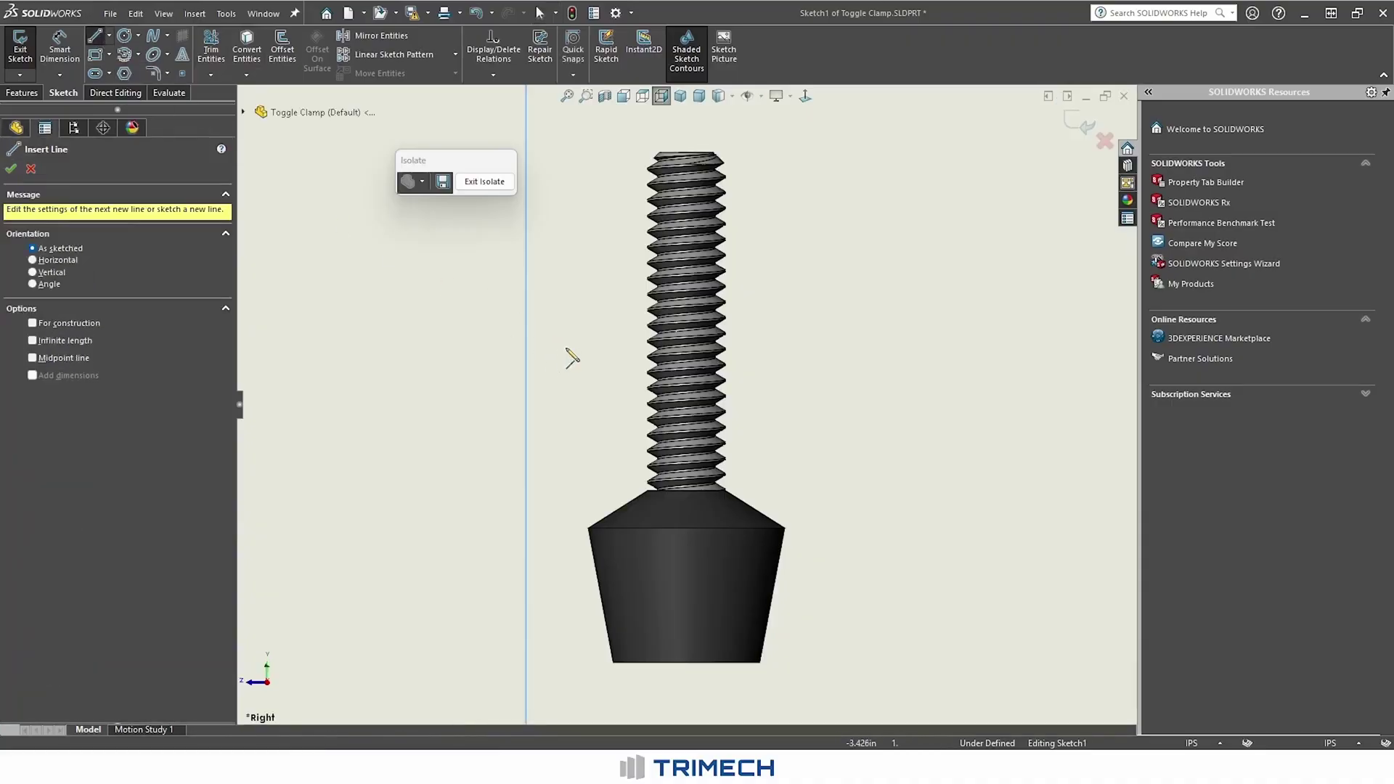
click(686, 153)
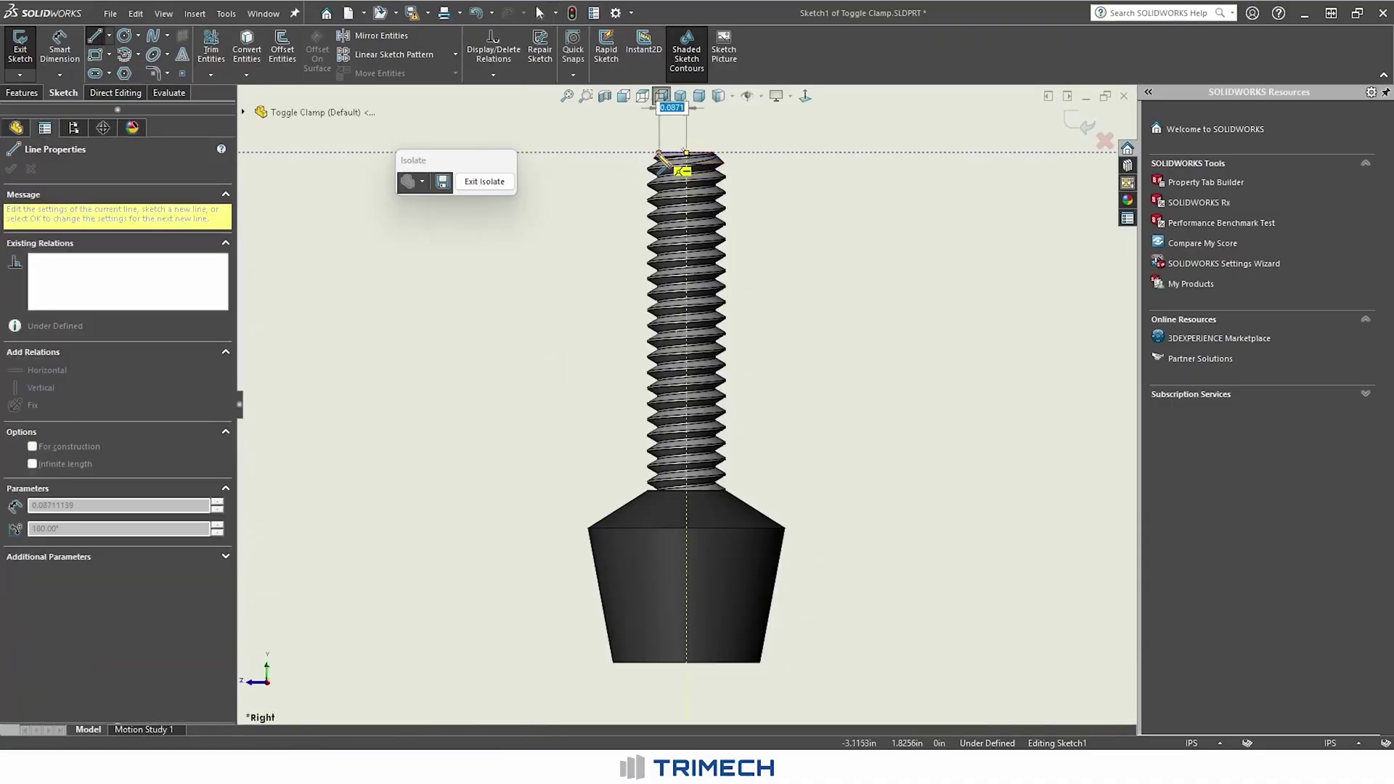
scroll(660, 156, down, 3)
scroll(657, 145, down, 2)
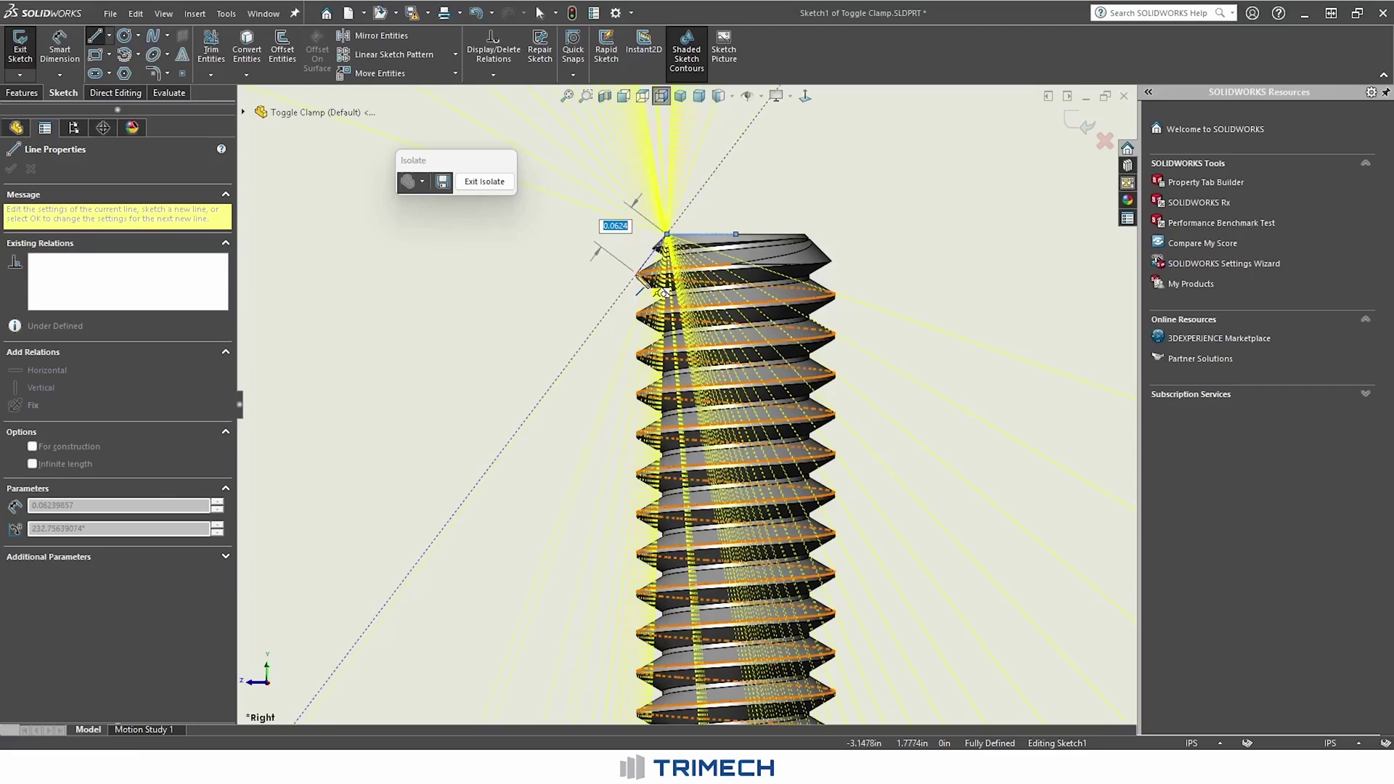
scroll(662, 290, down, 5)
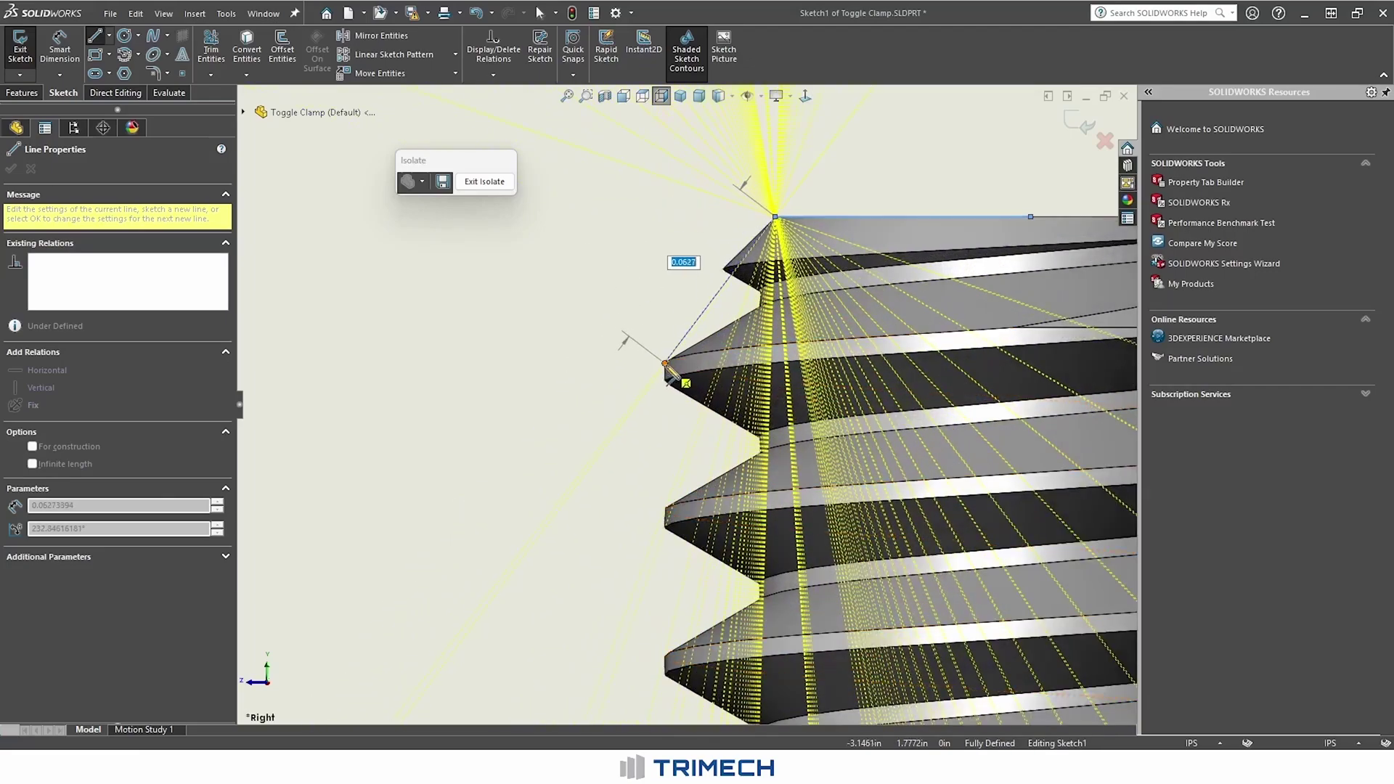
click(666, 365)
scroll(675, 392, up, 8)
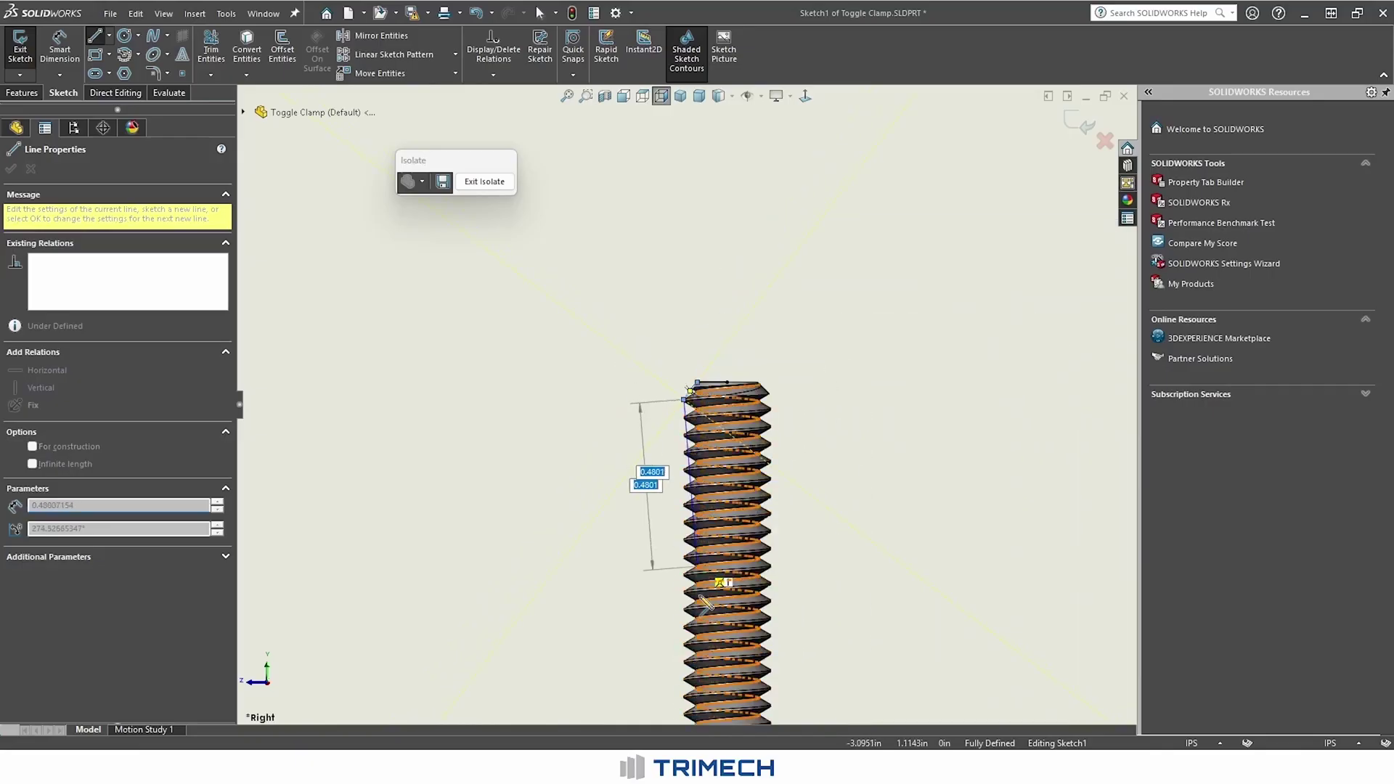
scroll(697, 508, up, 3)
scroll(653, 494, down, 5)
scroll(675, 515, down, 1)
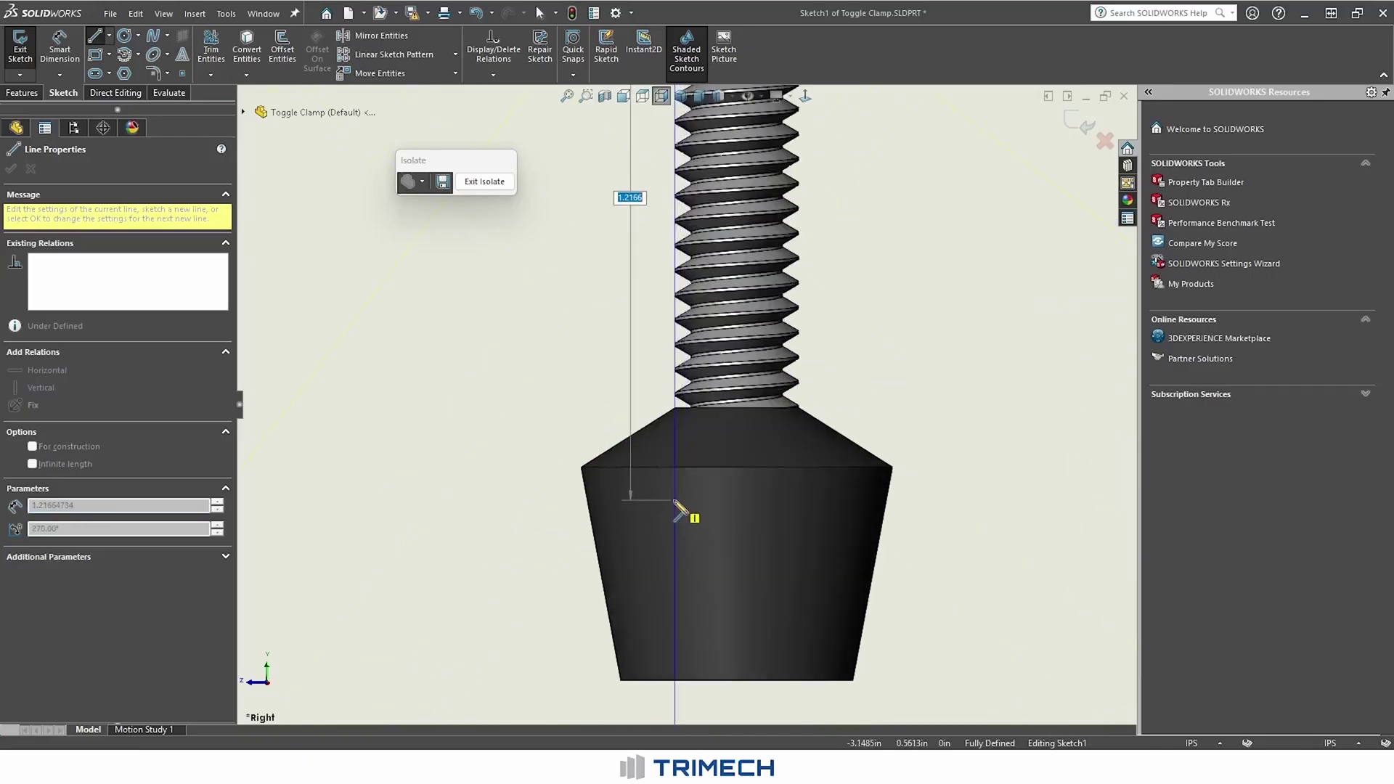
click(680, 564)
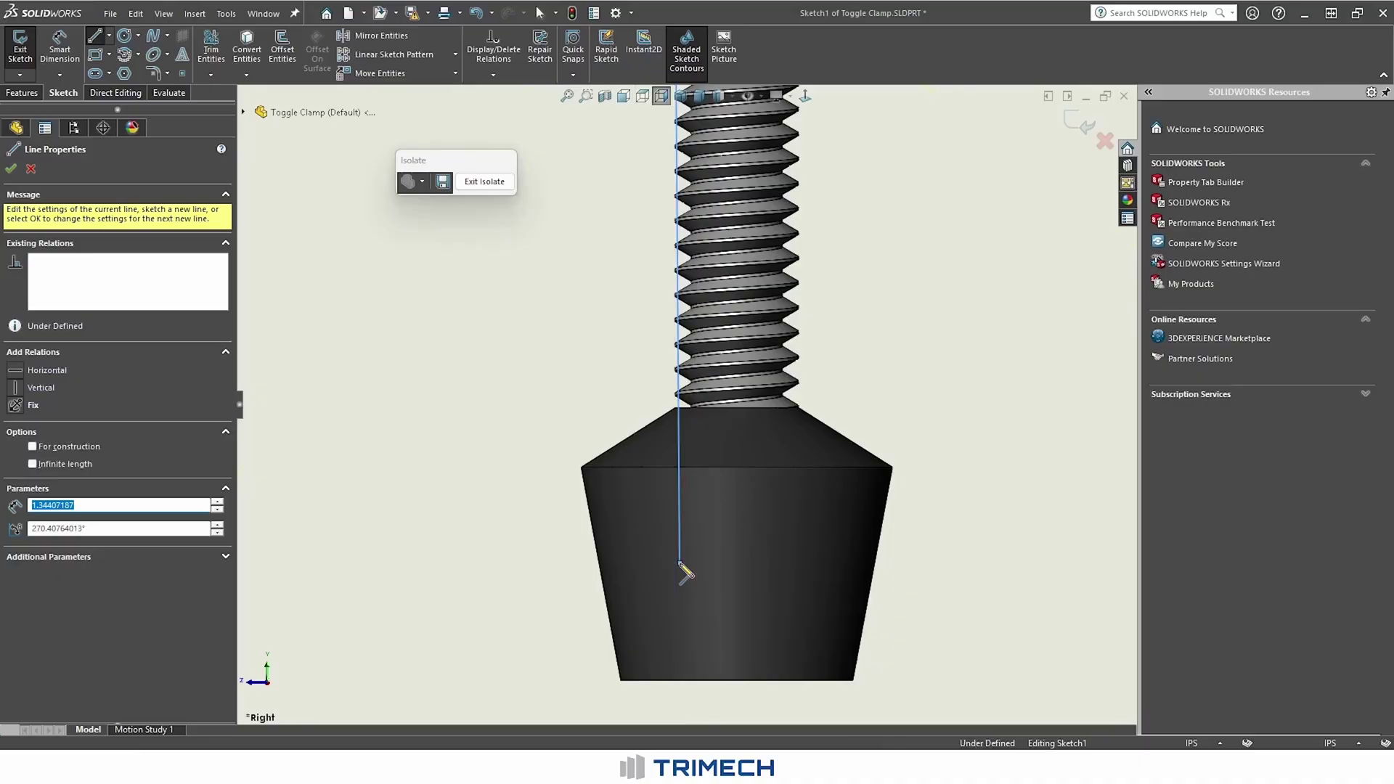
click(741, 563)
scroll(675, 450, up, 2)
scroll(675, 450, up, 3)
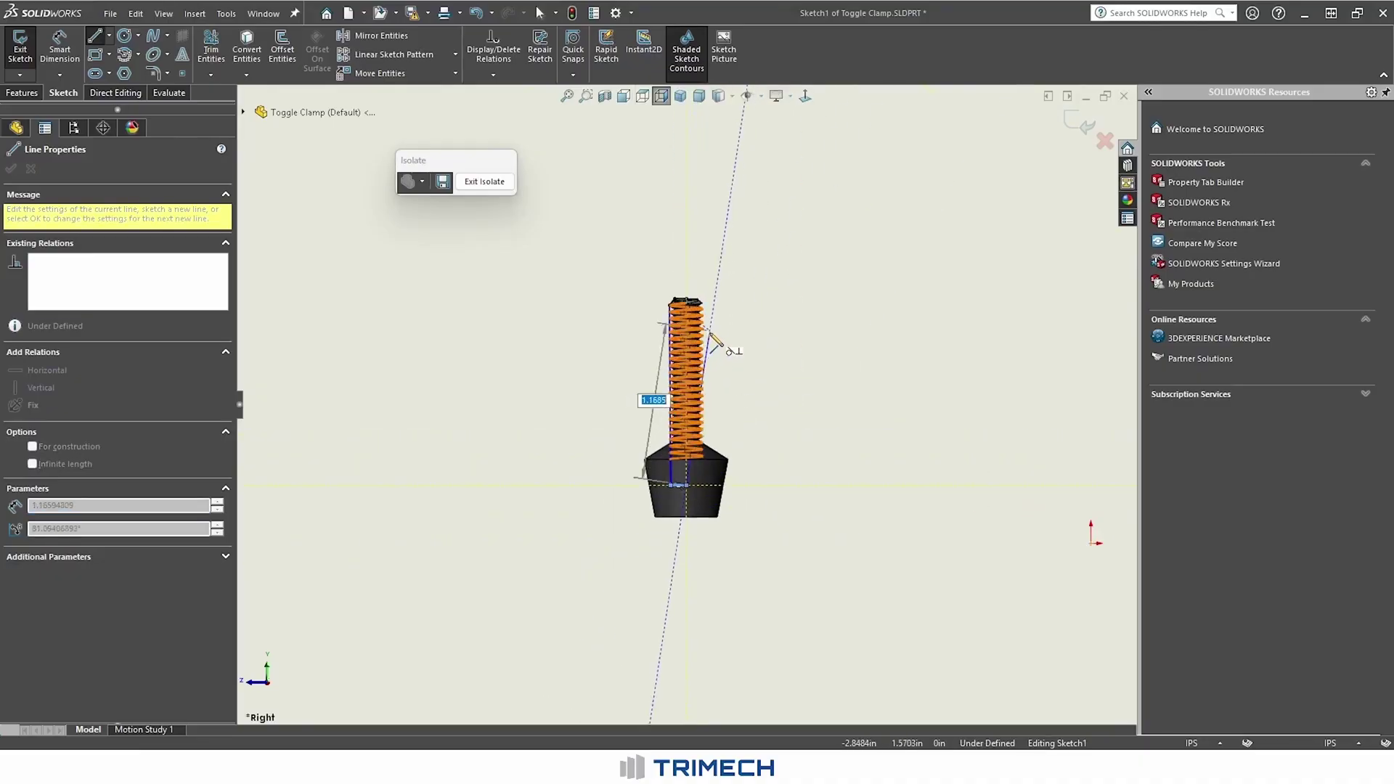
scroll(713, 338, down, 3)
double_click(659, 285)
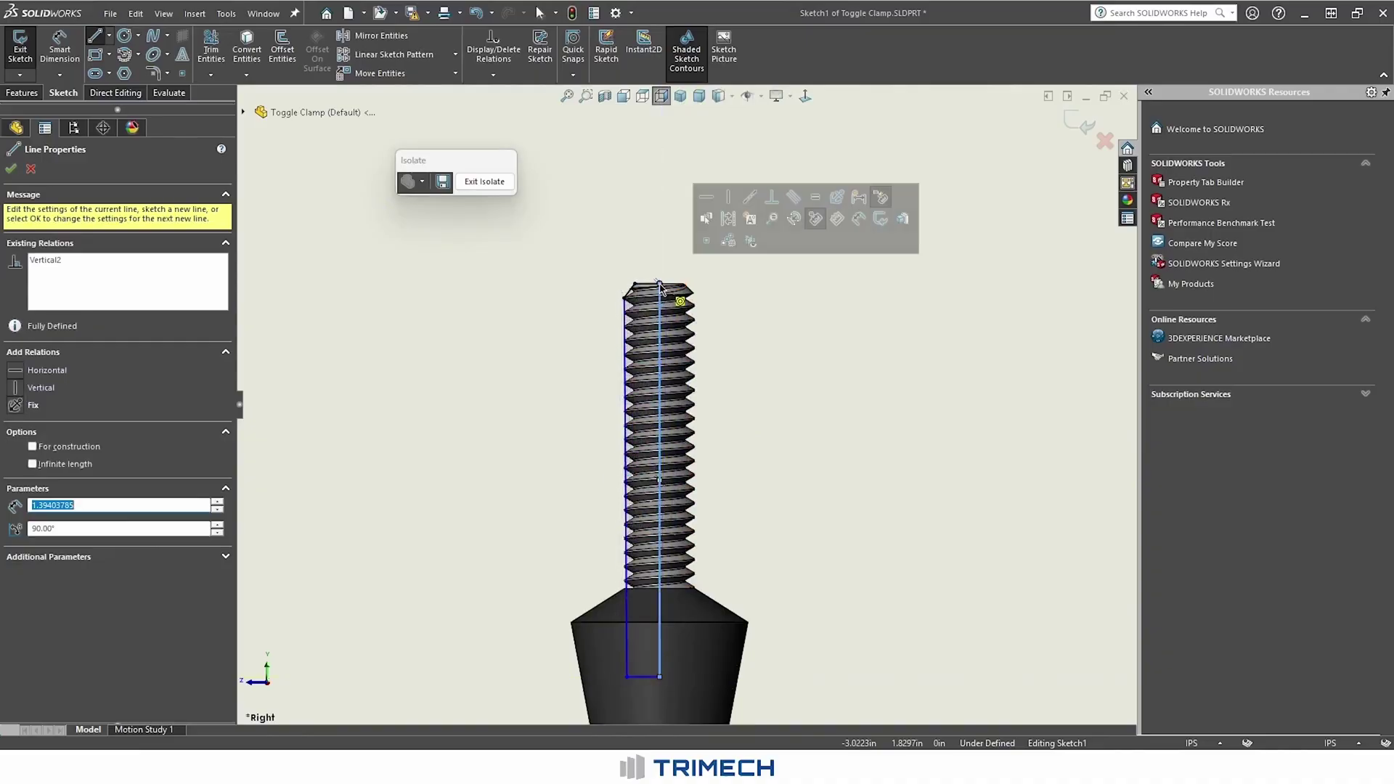
key(Escape)
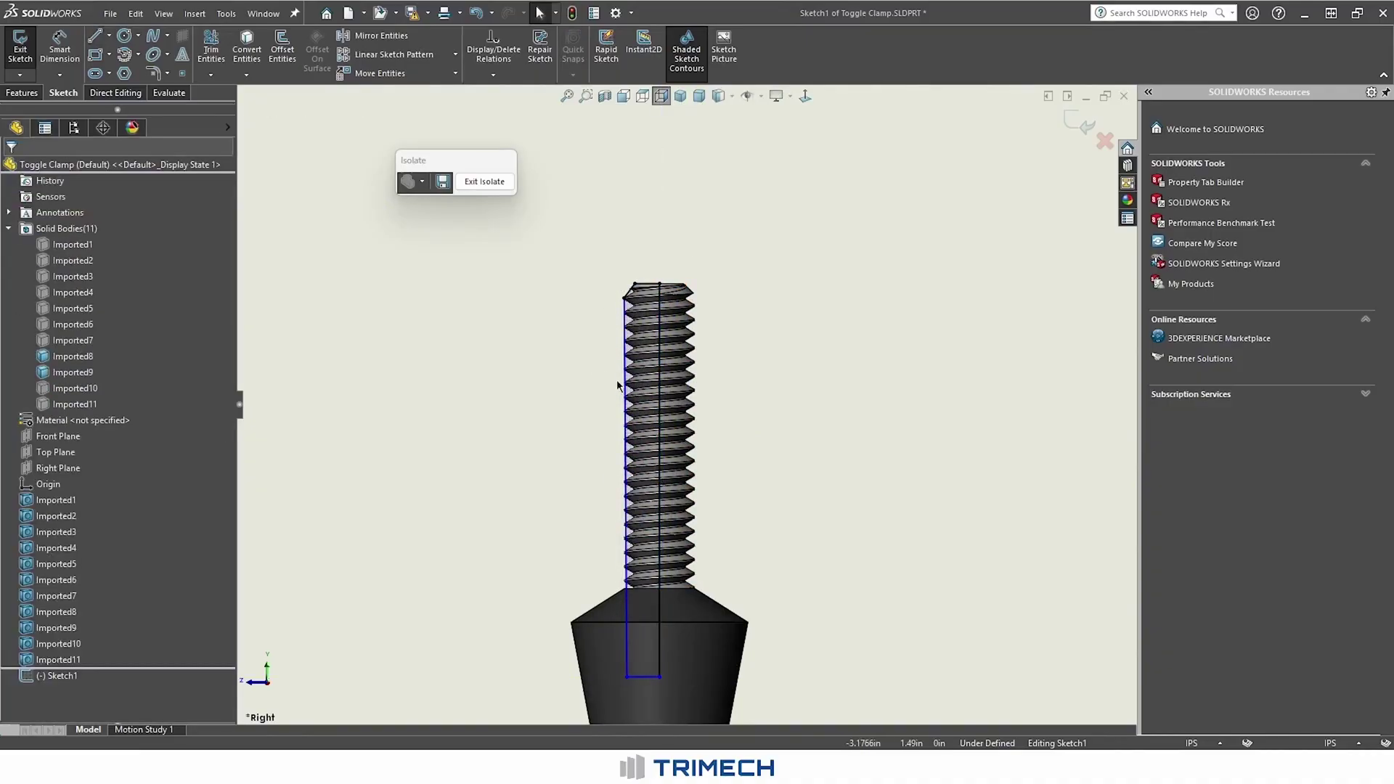
- Make the left profile line vertical and dimension its height to 1.30
click(623, 385)
click(691, 305)
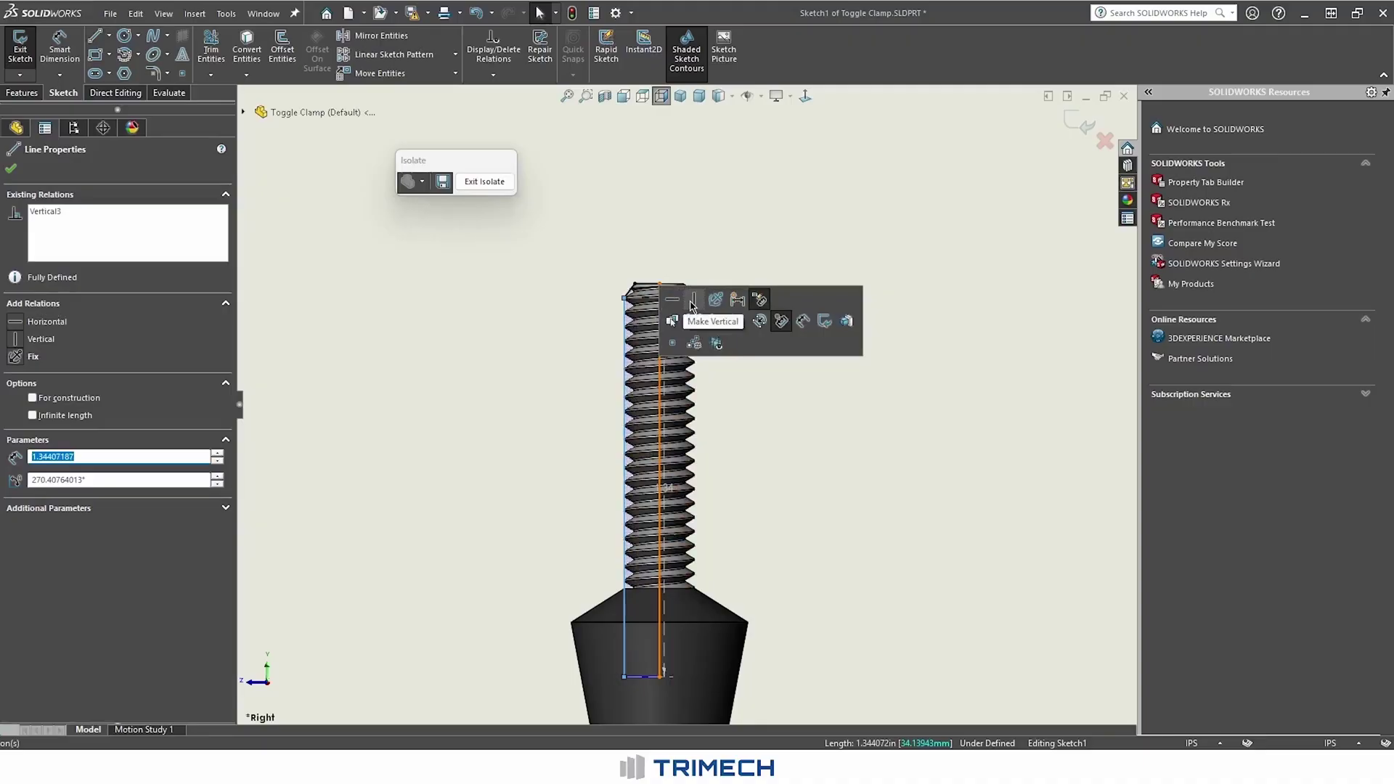
click(578, 362)
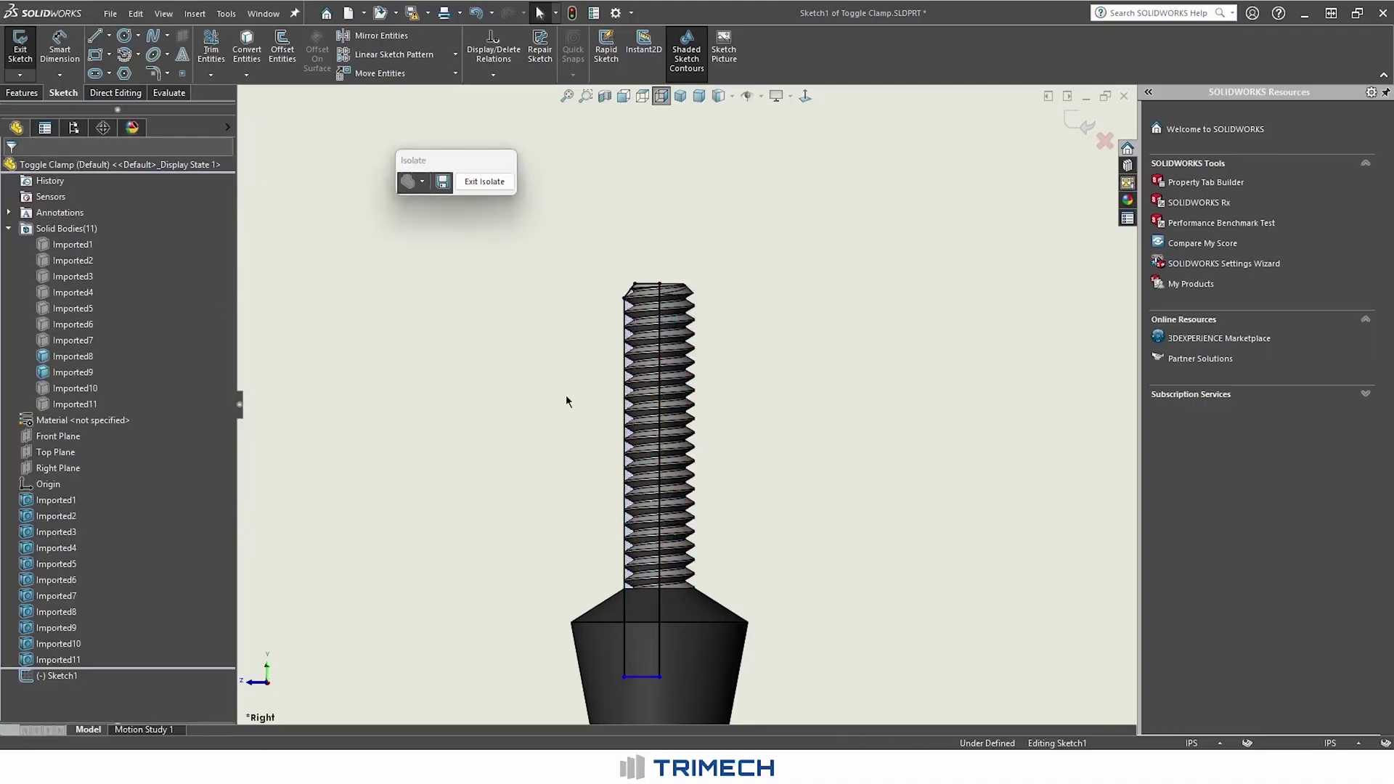
right_drag(567, 400, 577, 323)
click(624, 367)
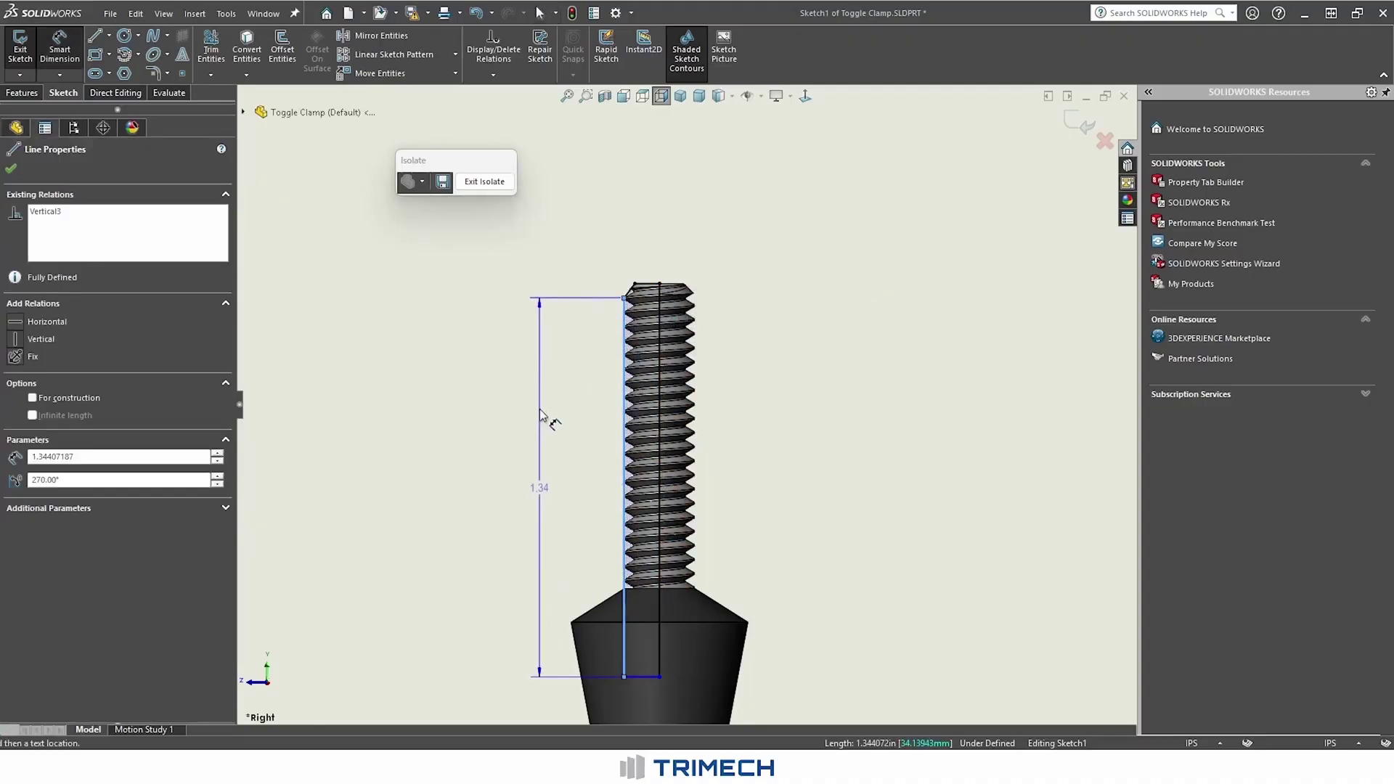
click(540, 414)
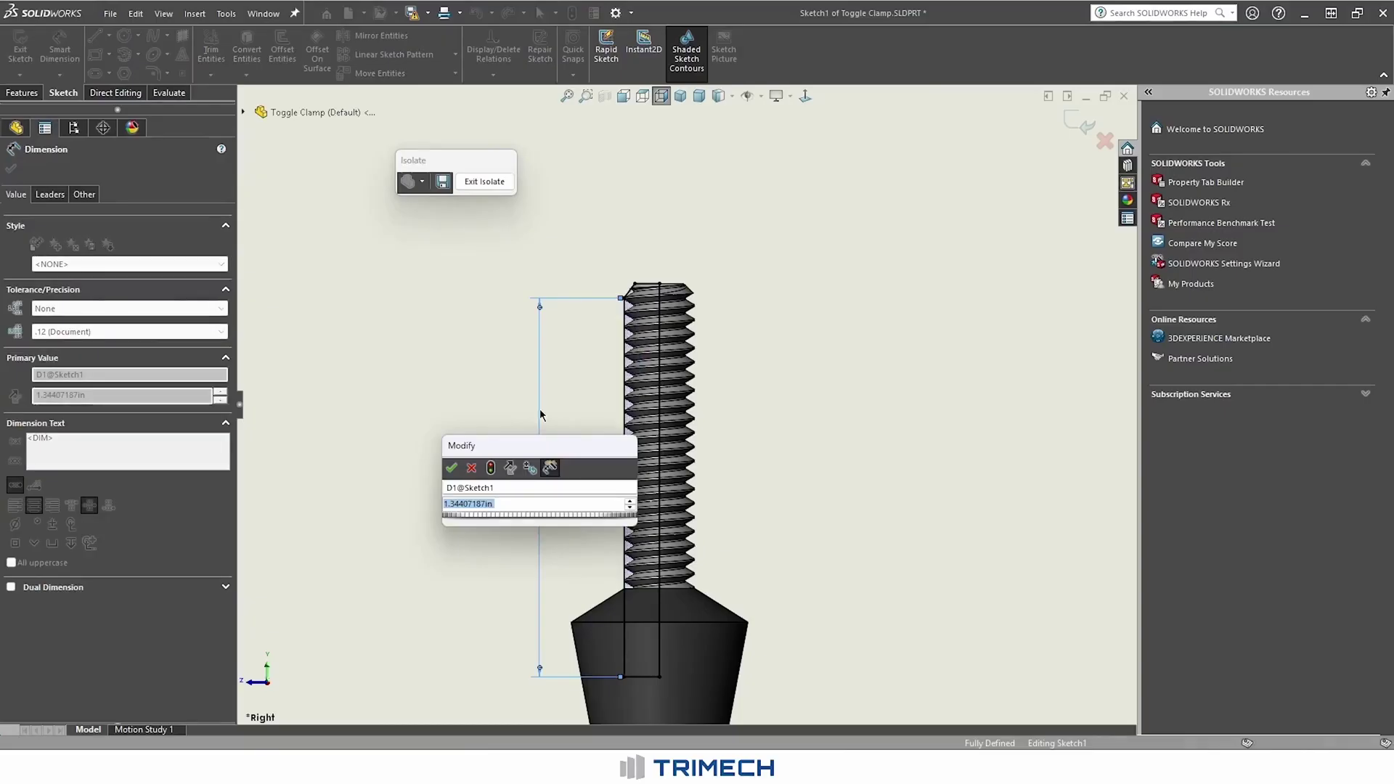
text(1.3)
key(Return)
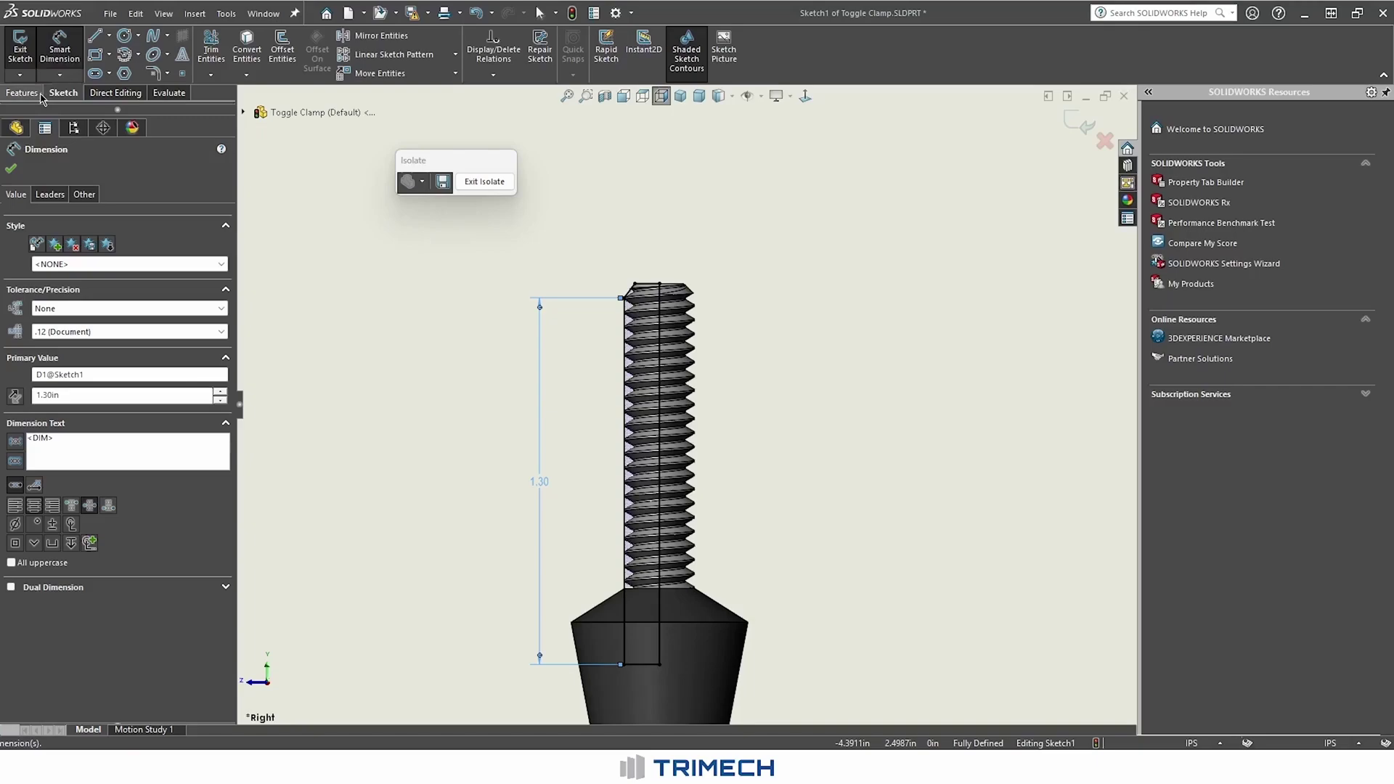
click(22, 93)
- Create Revolve1 with the vertical sketch line as the axis of revolution
click(72, 54)
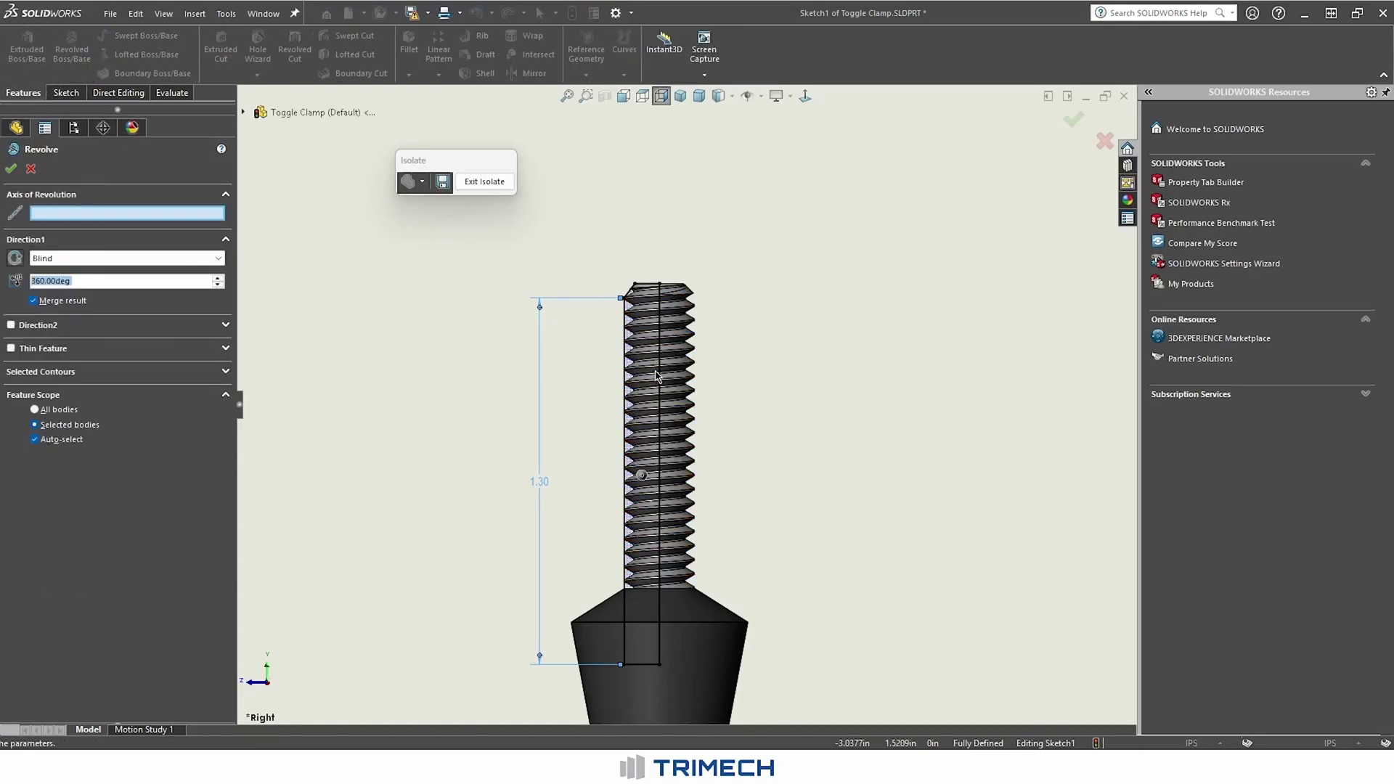
click(659, 377)
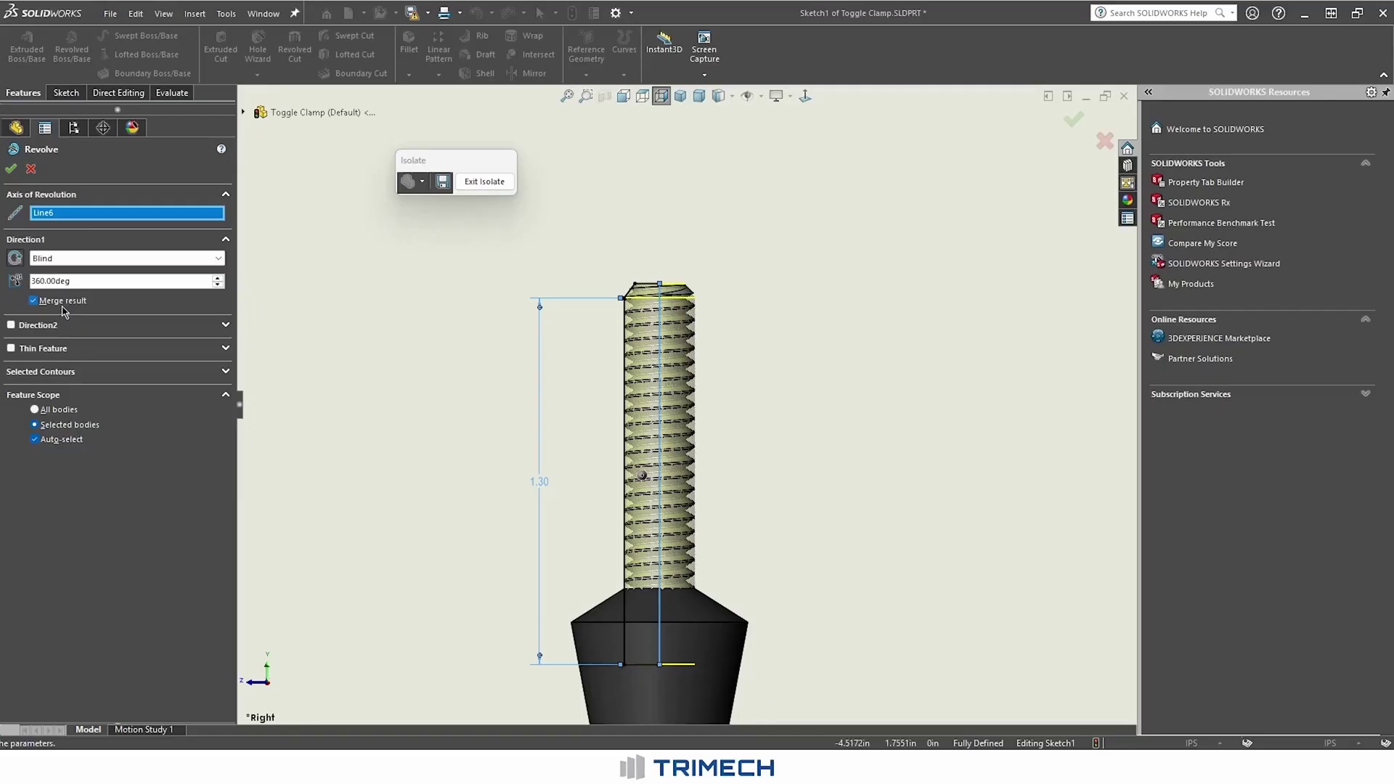
click(11, 169)
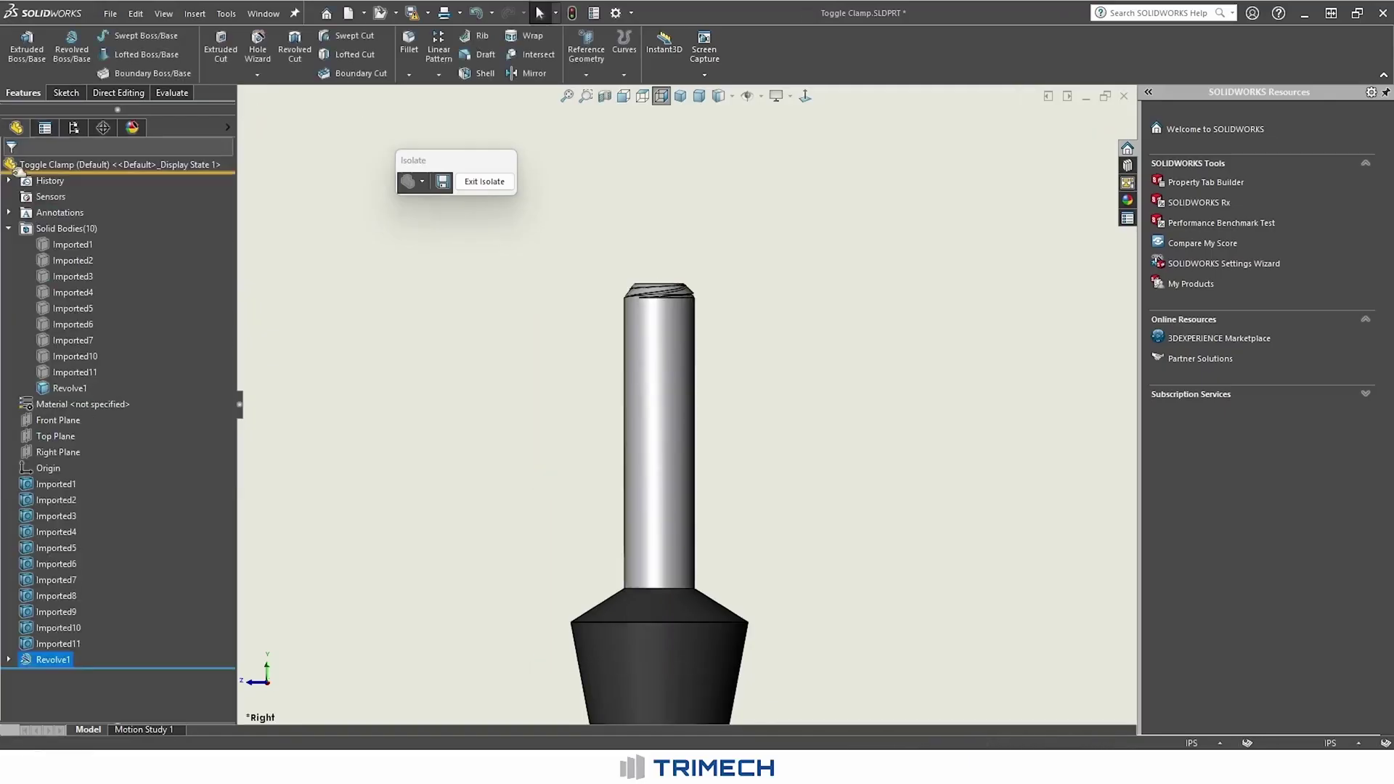
- Edit Sketch1 under Revolve1 and drag its top corner point up onto the chamfer
click(8, 659)
click(47, 679)
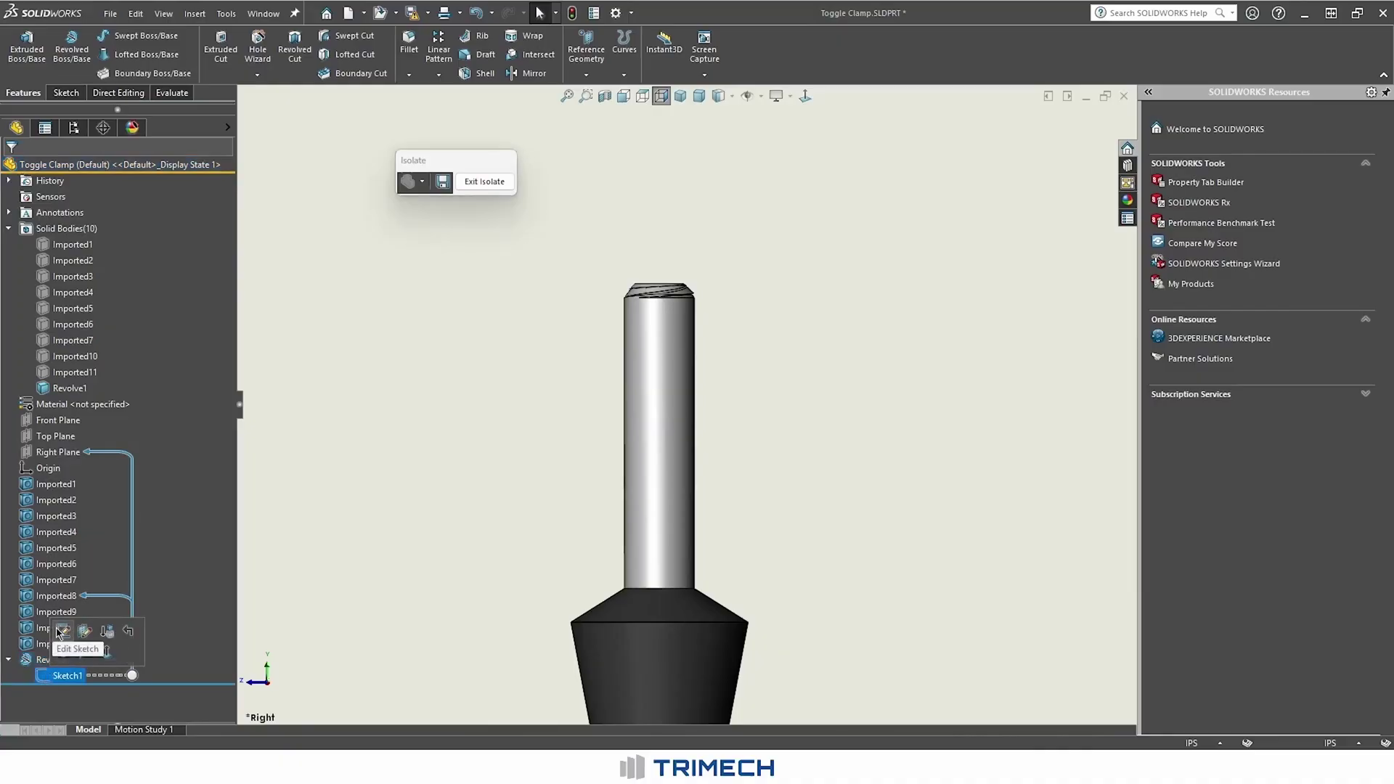
click(58, 633)
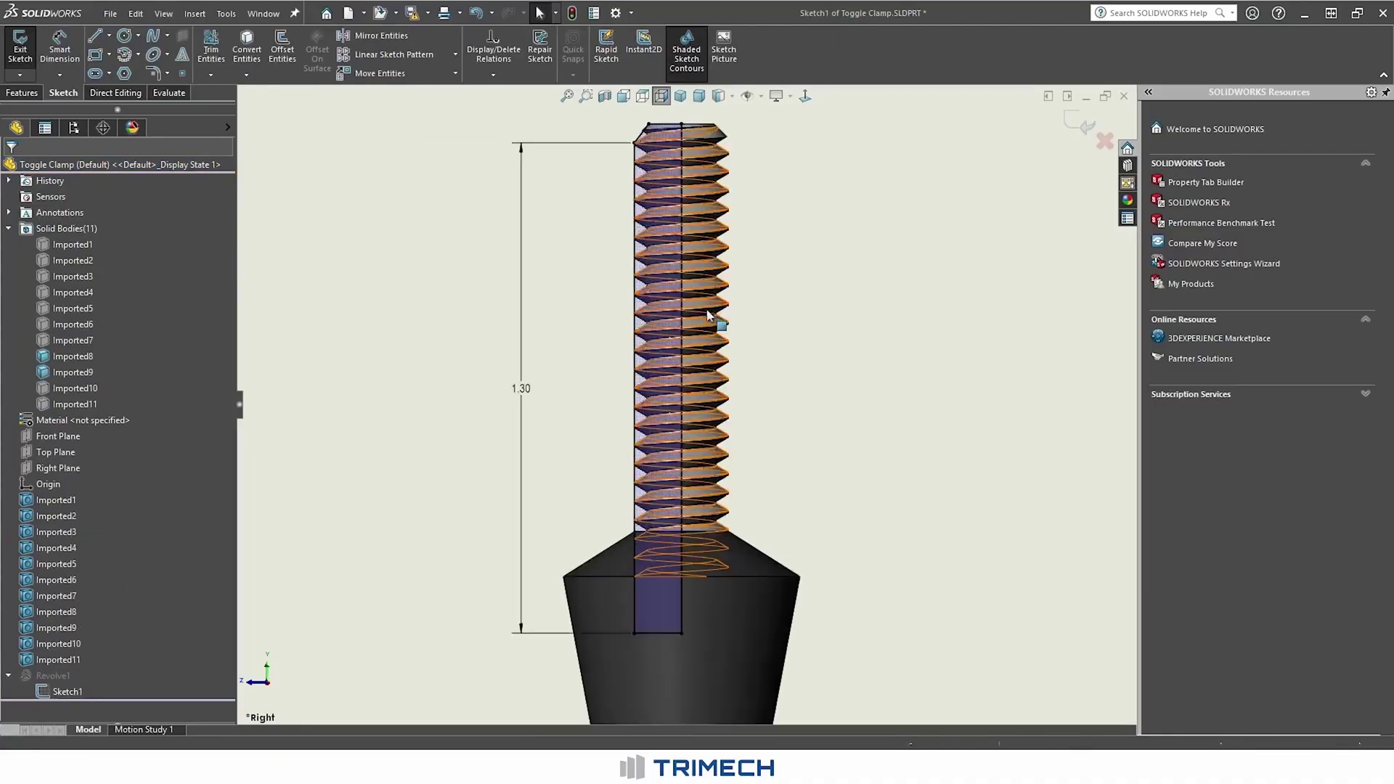
scroll(619, 178, down, 5)
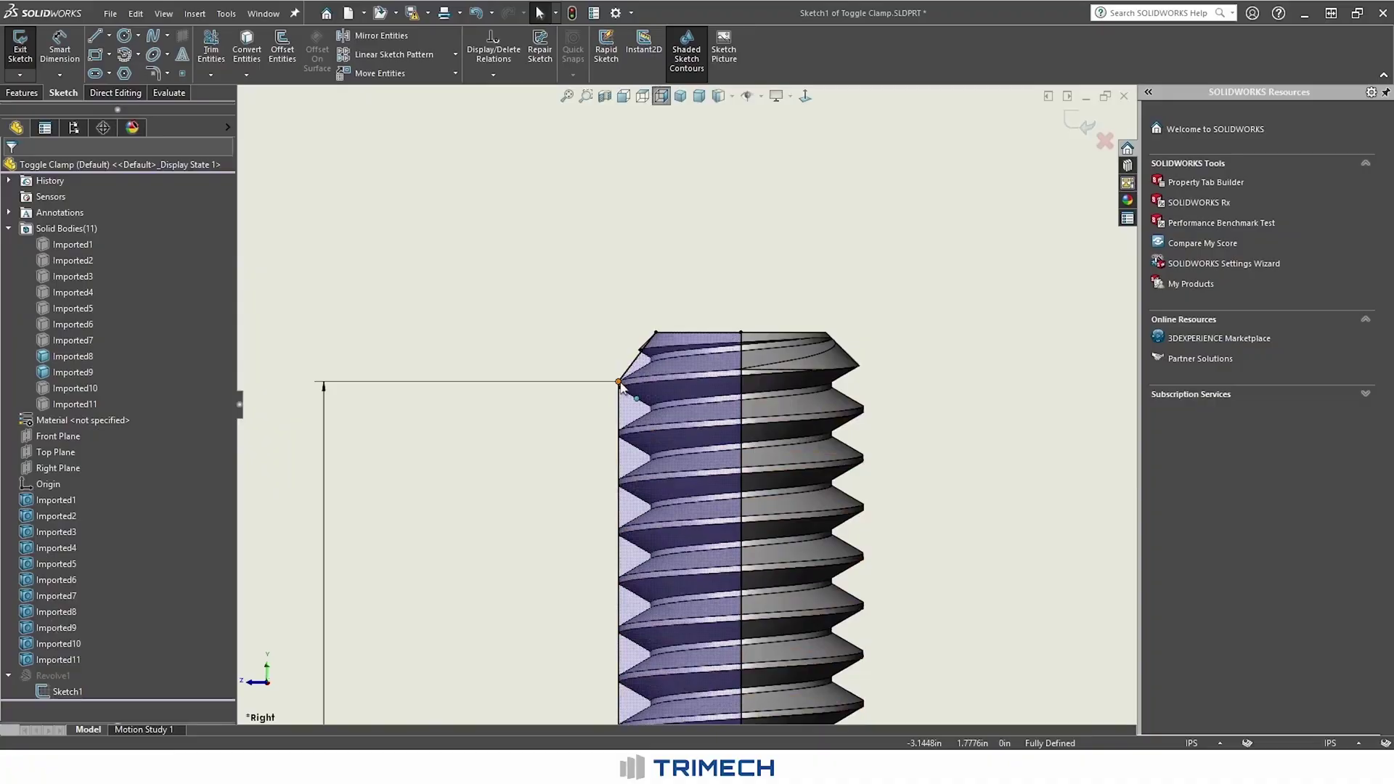
click(618, 392)
drag(618, 393, 642, 355)
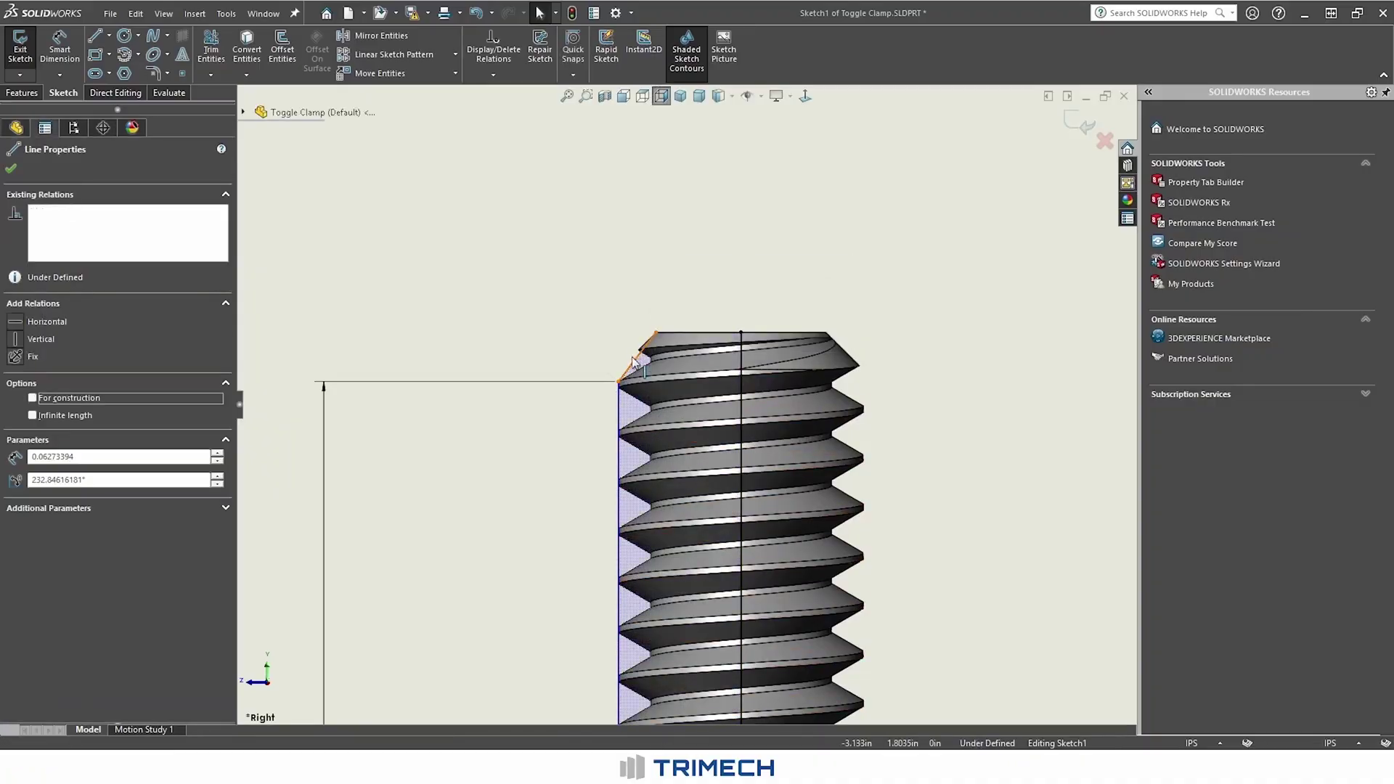
- Add coincident relations to the thread edge and silhouette vertex, then exit the sketch
click(637, 342)
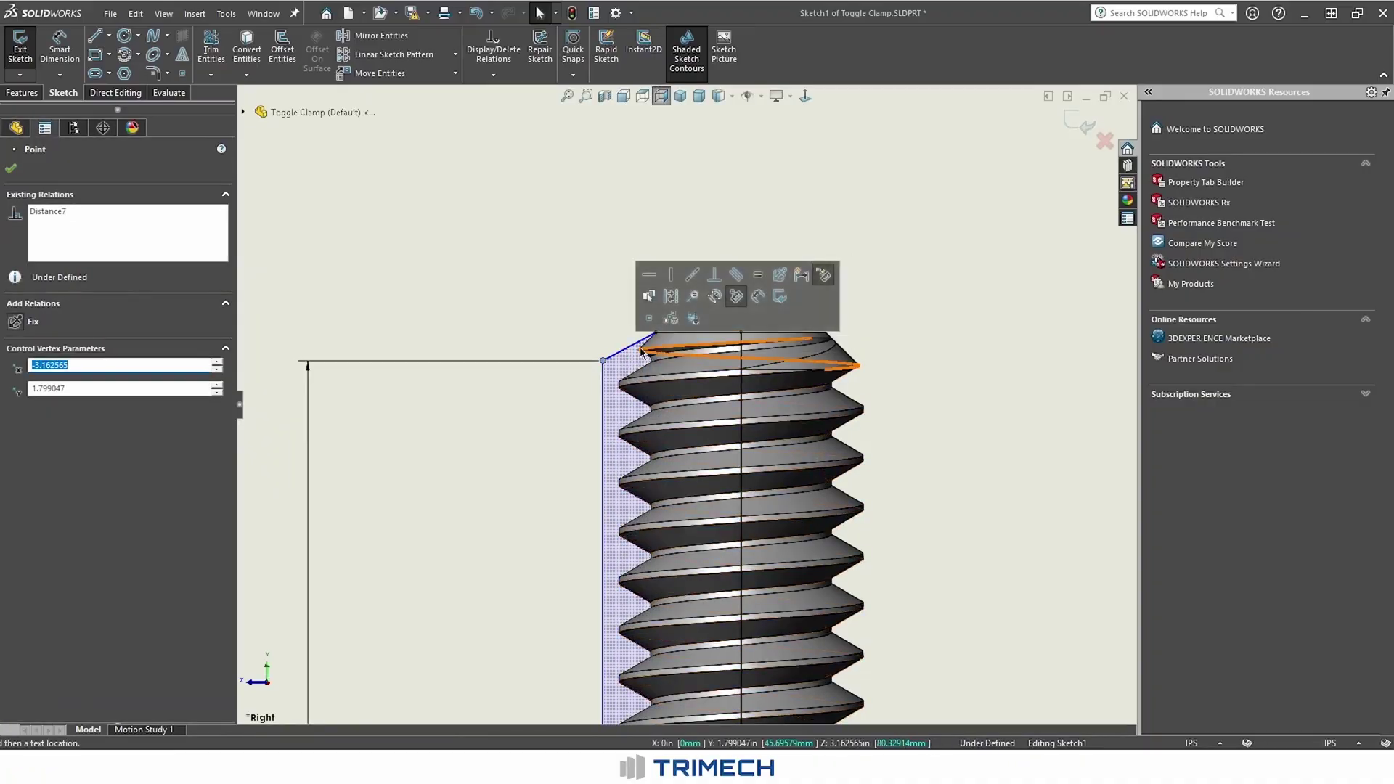
ctrl+click(653, 351)
click(676, 280)
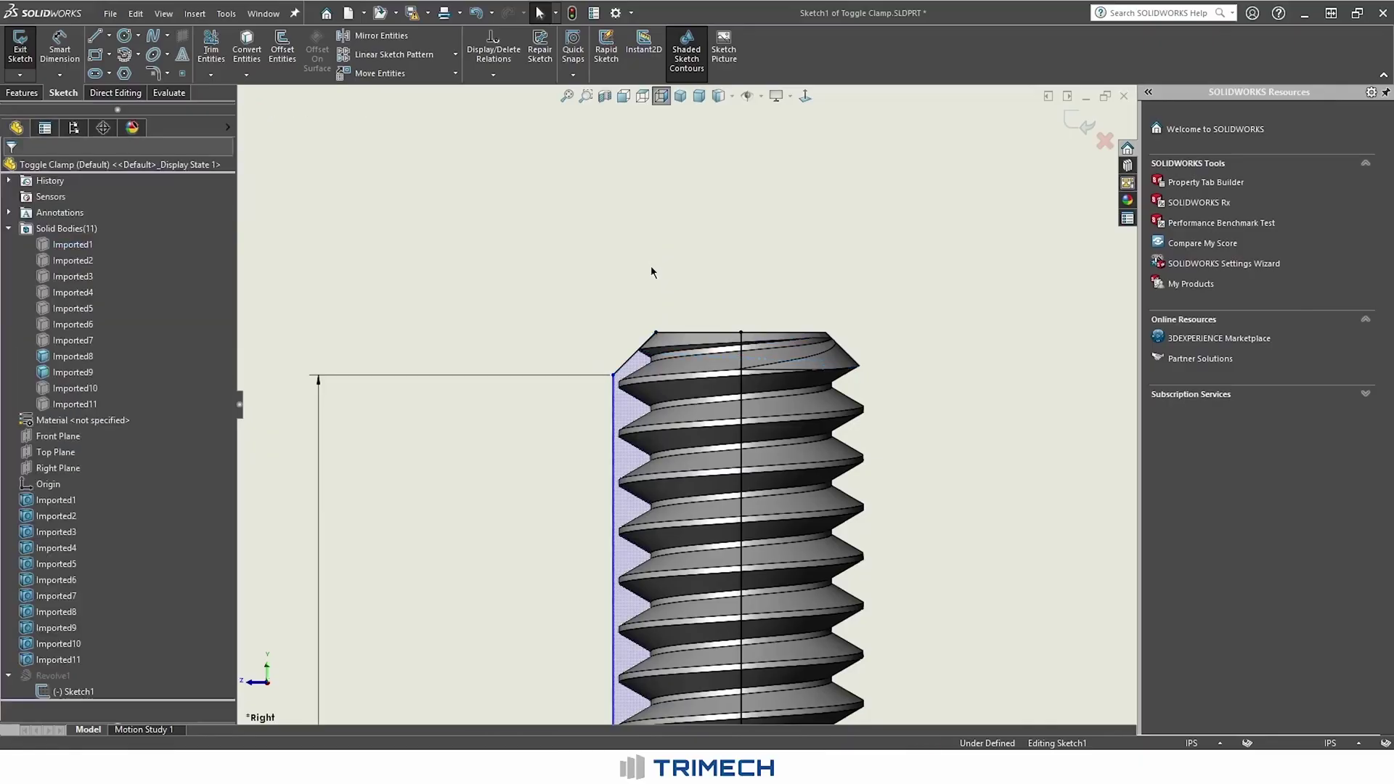
ctrl+click(619, 382)
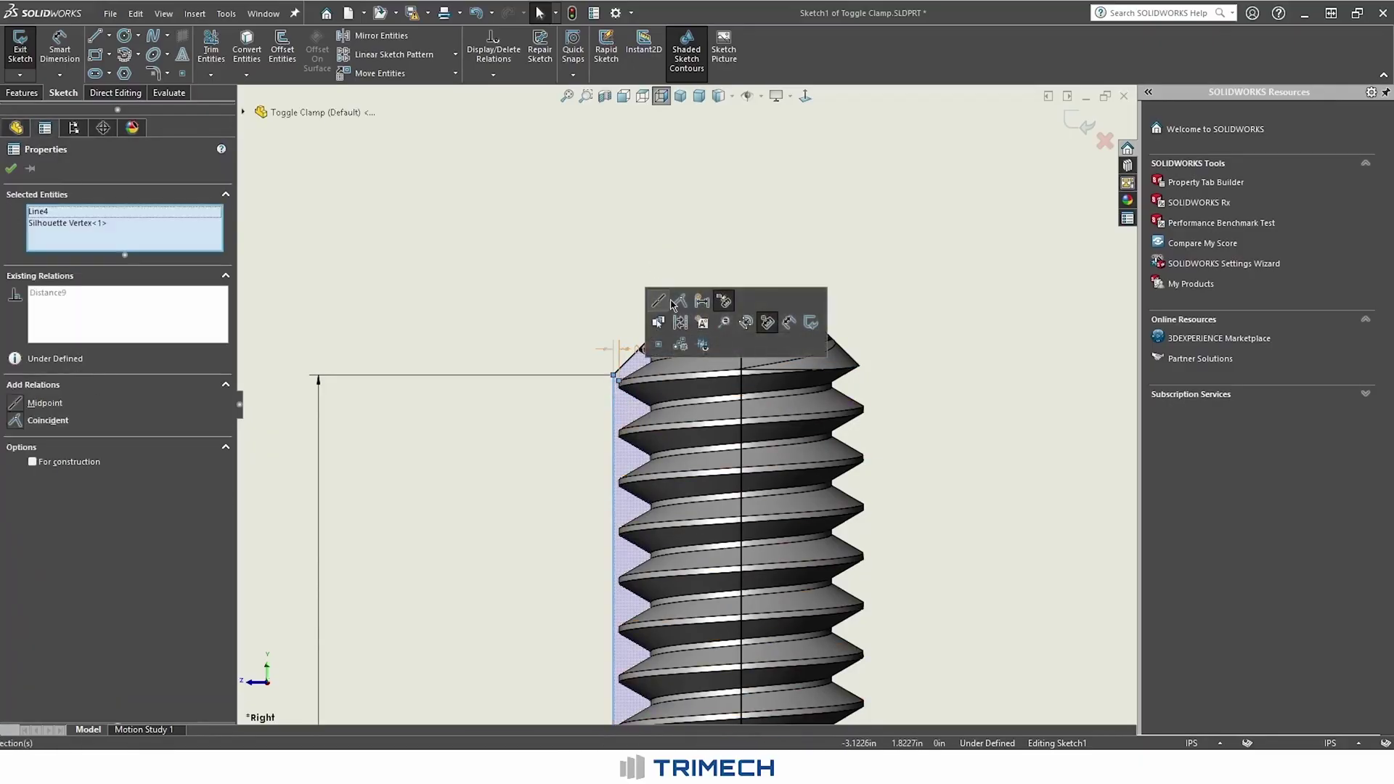
click(662, 303)
click(11, 169)
click(21, 45)
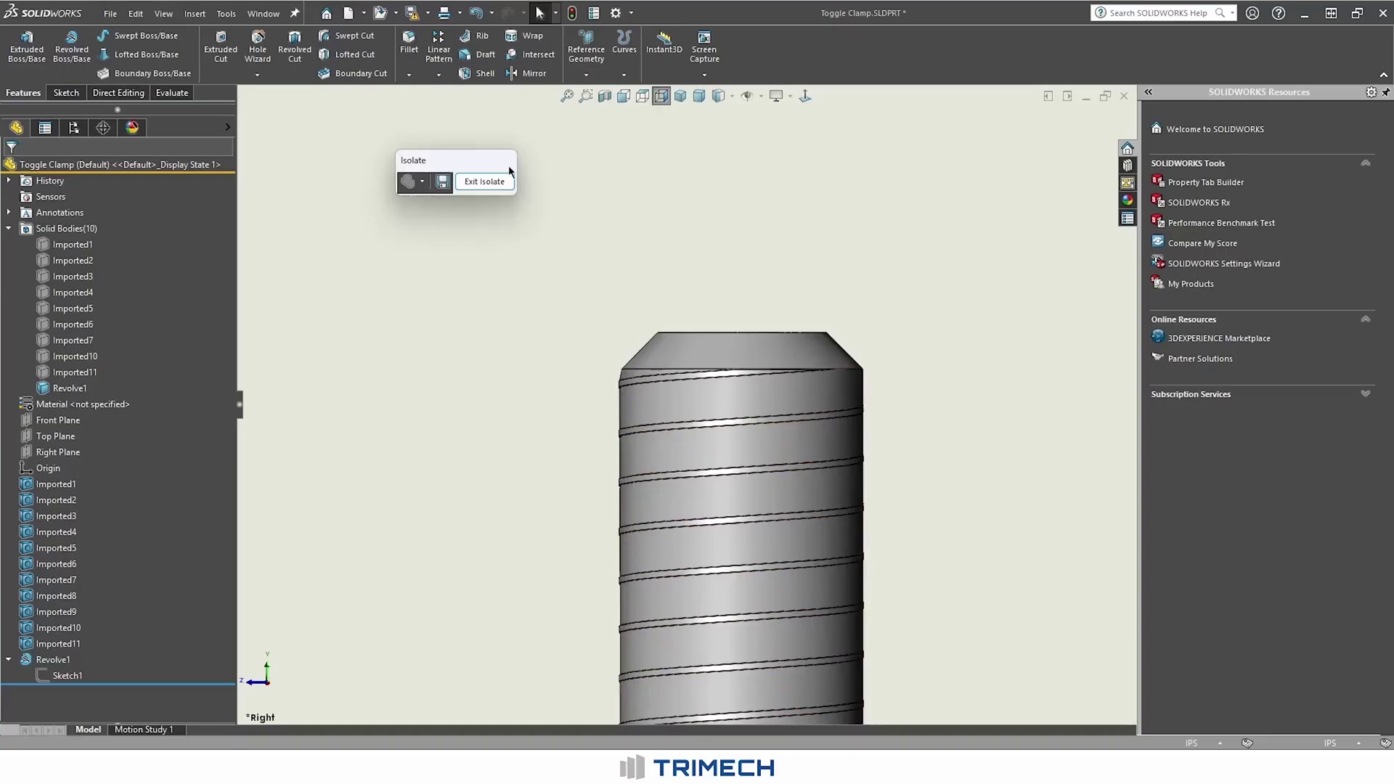
- Exit isolation, turn to an isometric view, check Revolve1's body, then select Imported10
click(475, 183)
right_drag(550, 350, 593, 283)
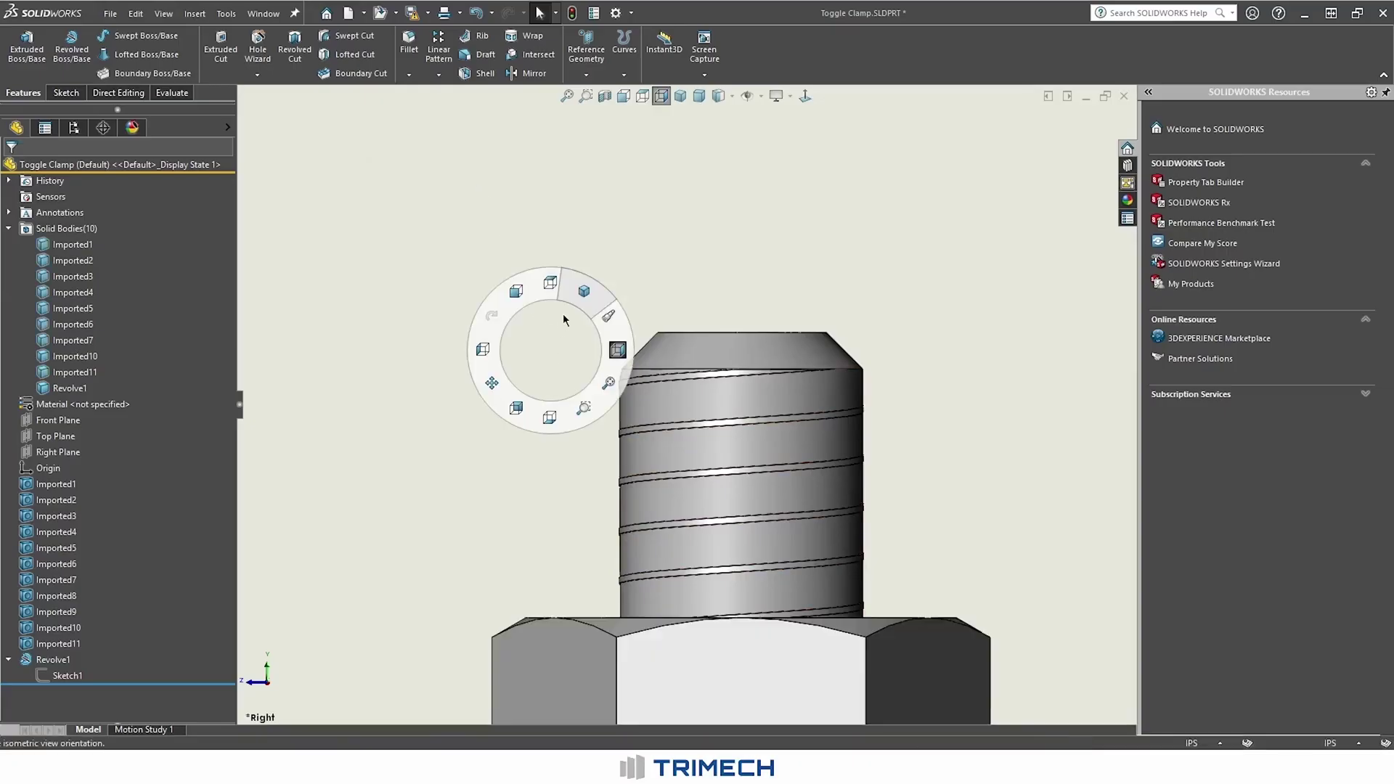
click(86, 387)
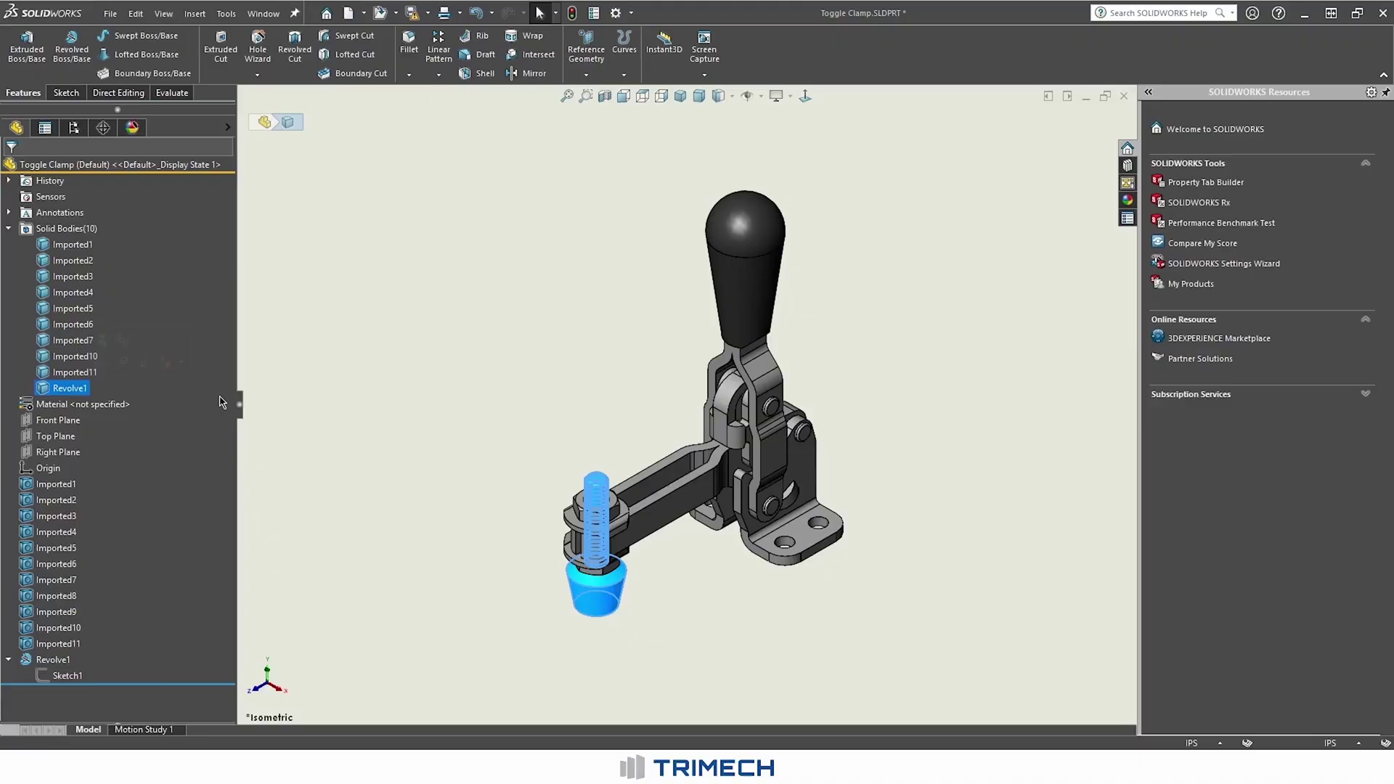
click(9, 661)
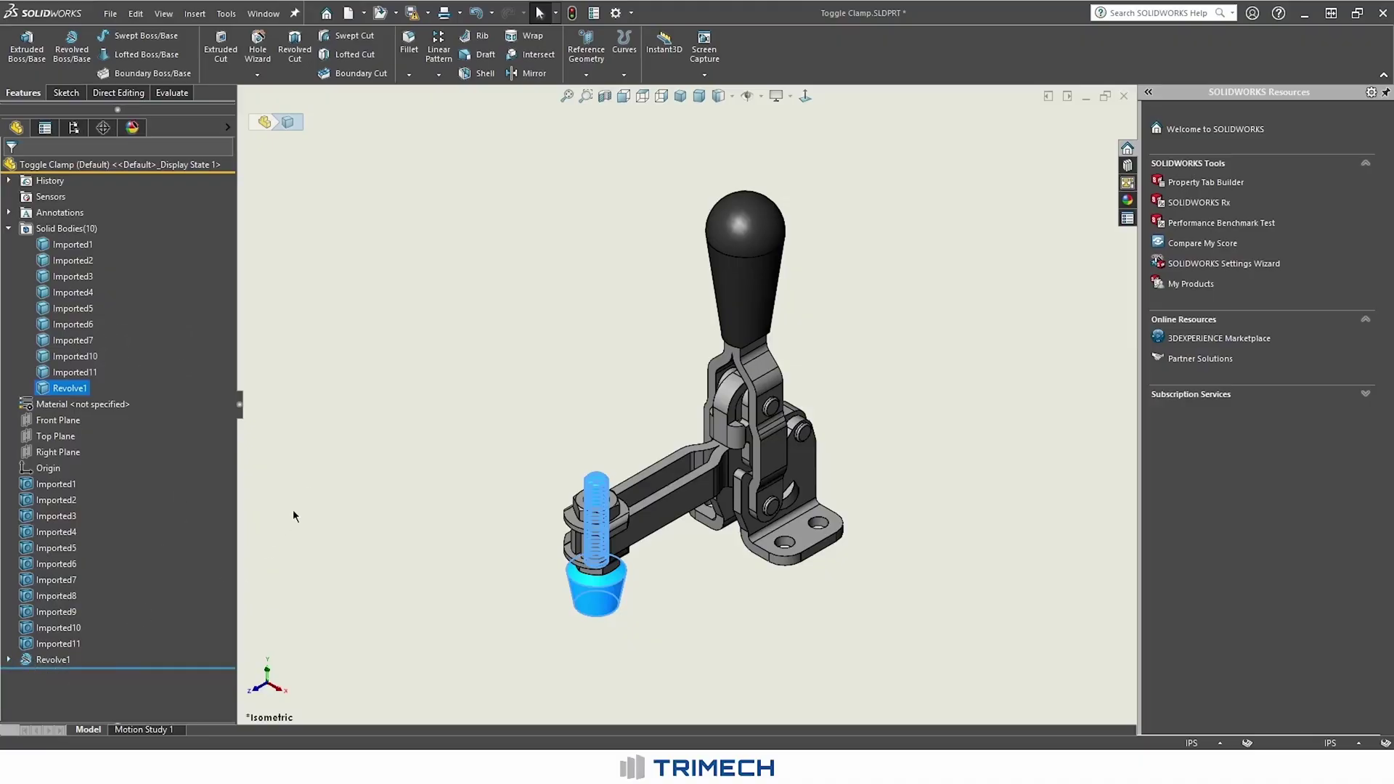
click(308, 488)
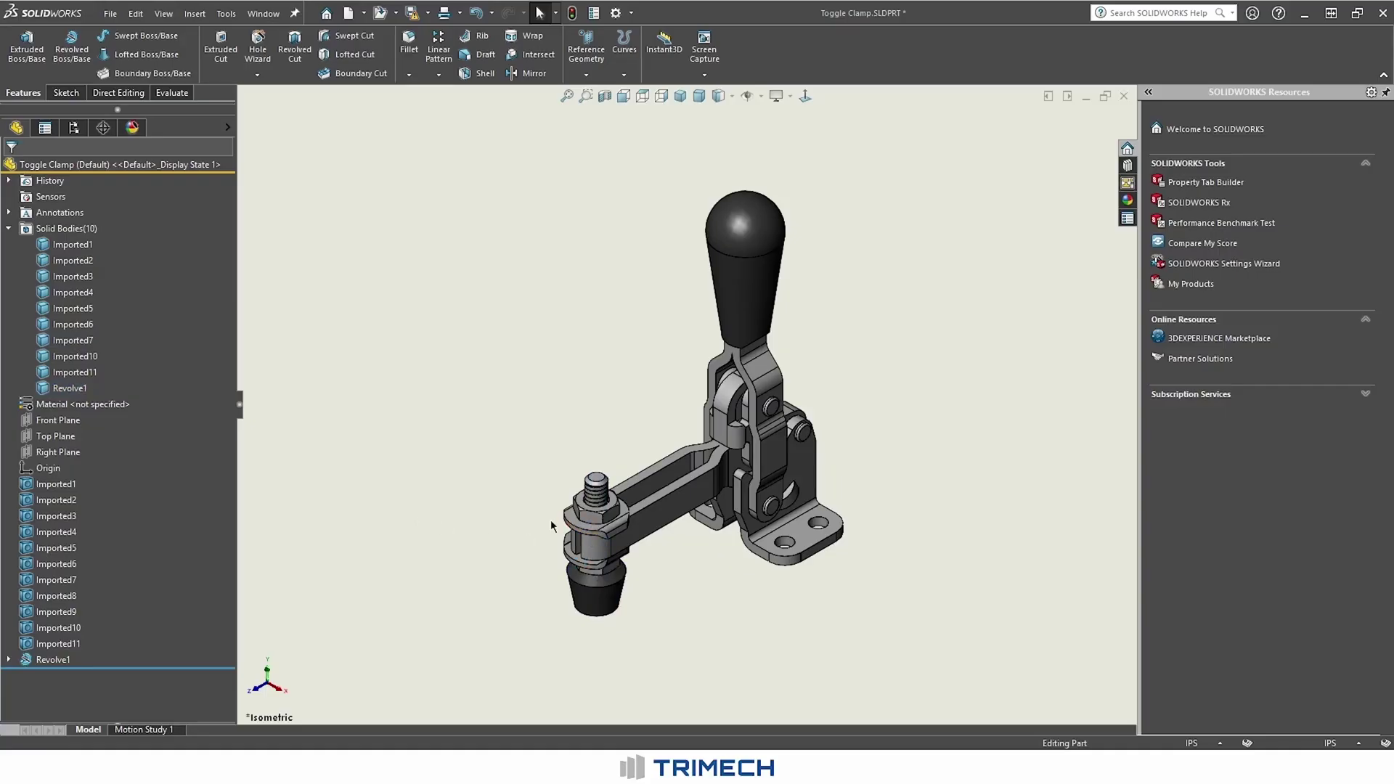
click(75, 357)
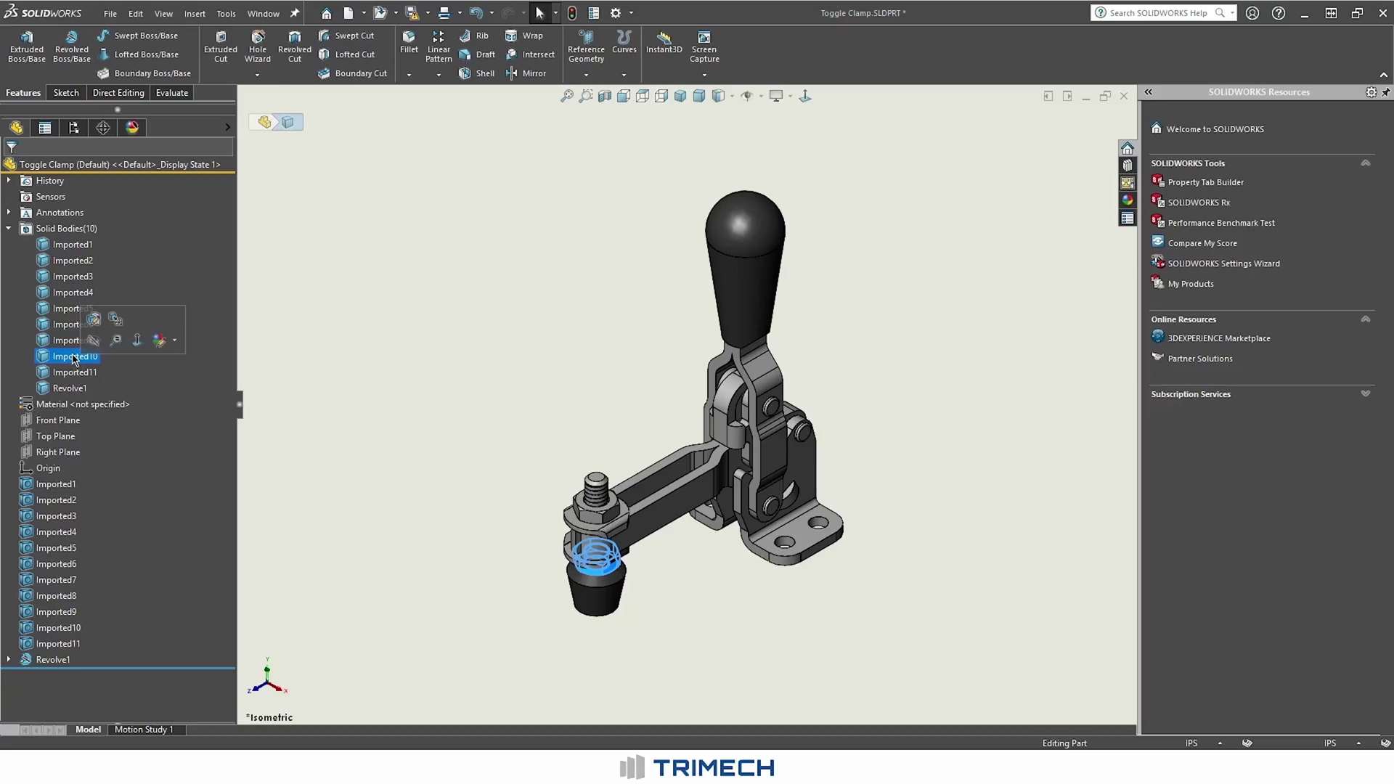
- Briefly isolate the nut body Imported10, then exit isolation to show the whole clamp
right_click(74, 356)
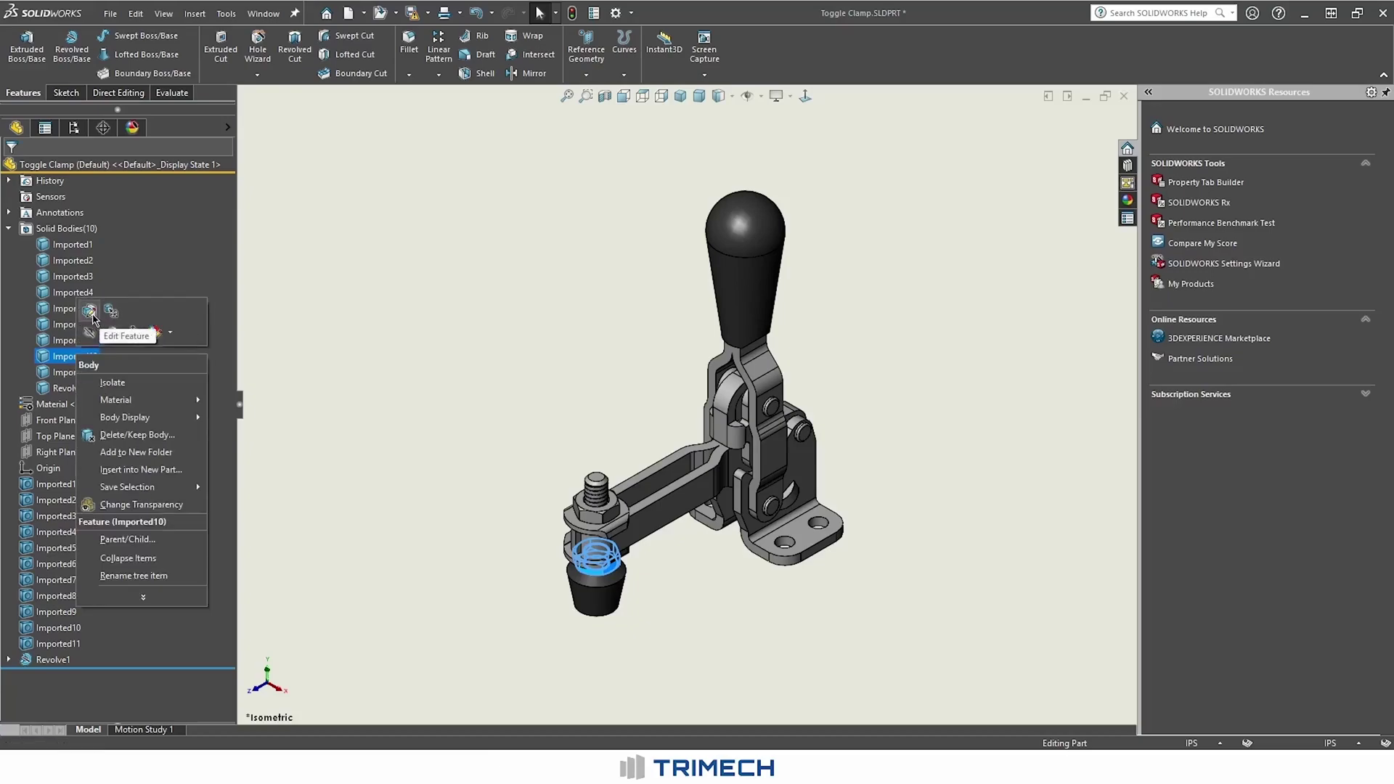
click(113, 383)
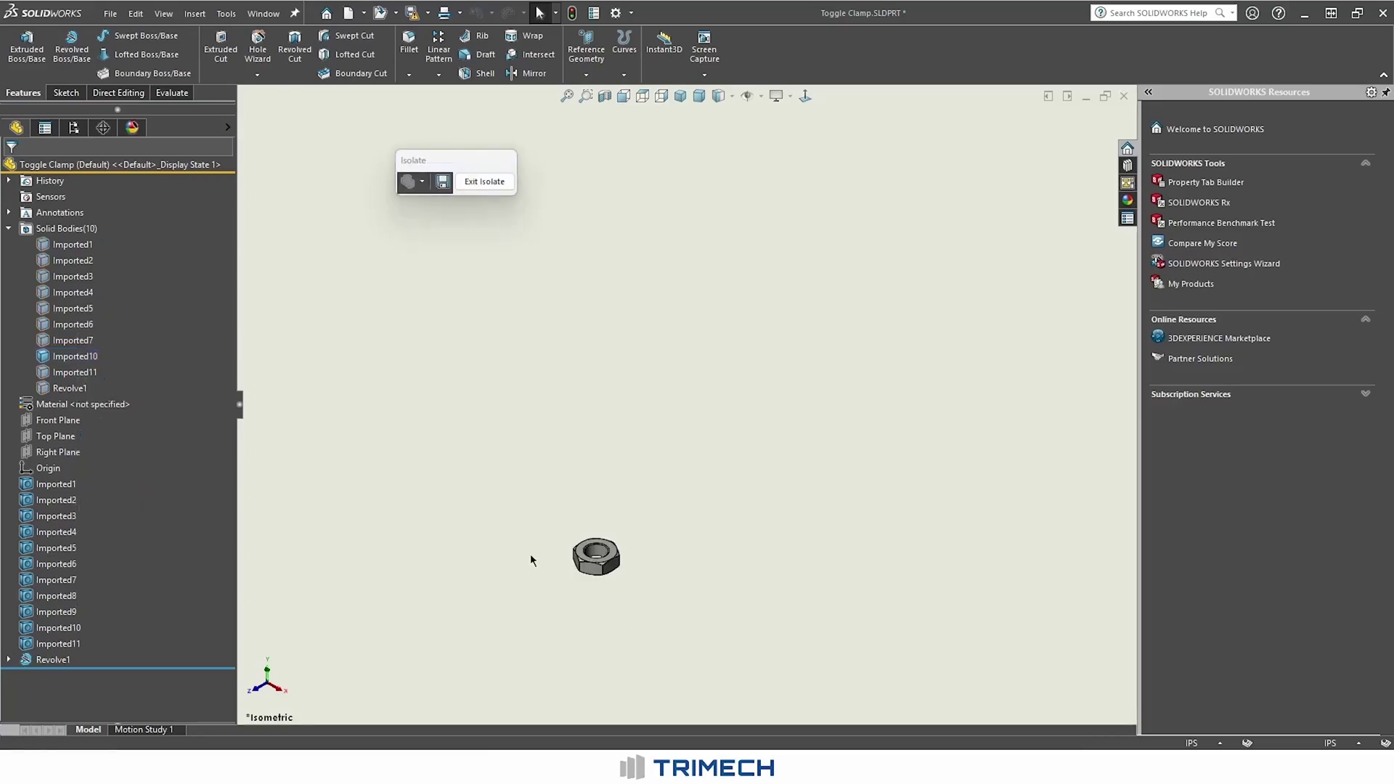
scroll(605, 551, down, 2)
scroll(542, 521, down, 2)
scroll(542, 522, down, 3)
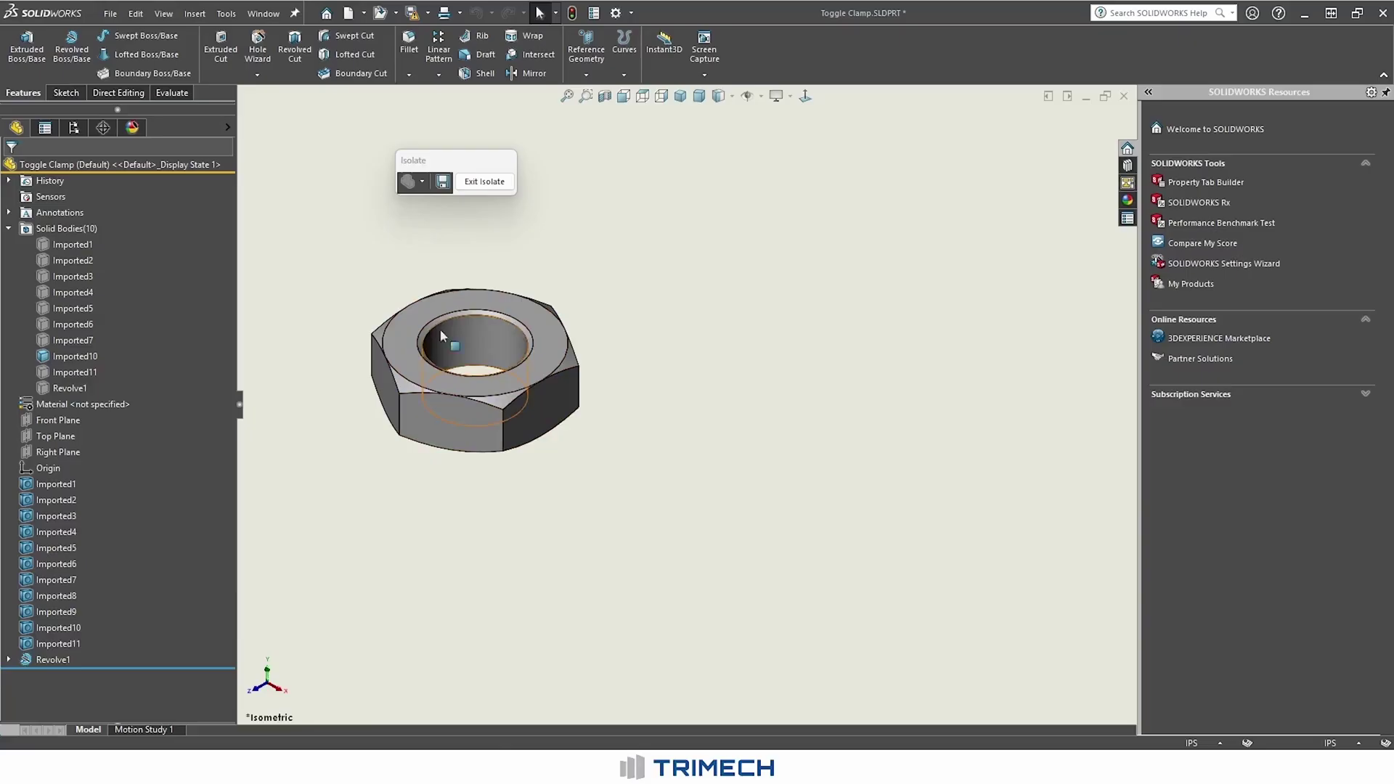
click(484, 182)
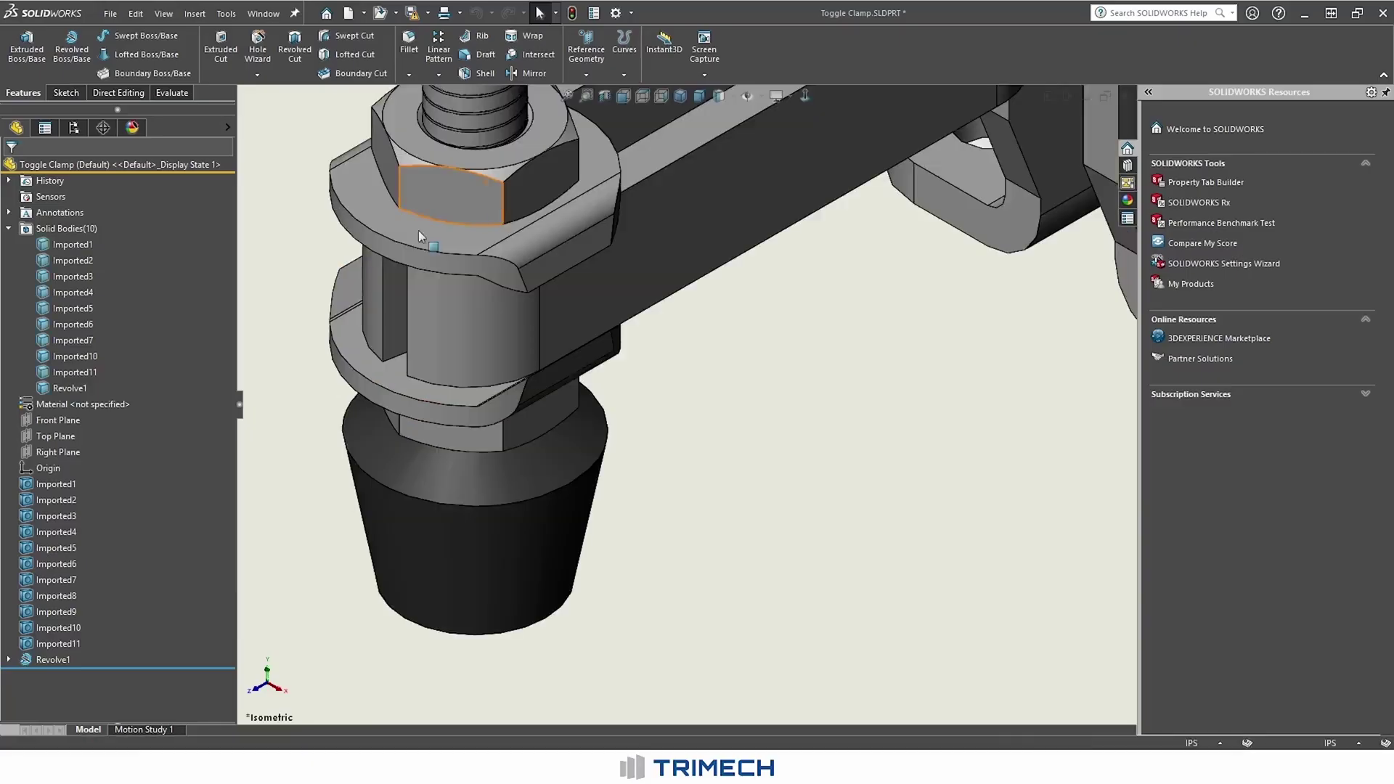
- Select the washer Imported6 together with the upper nut Imported11
click(79, 359)
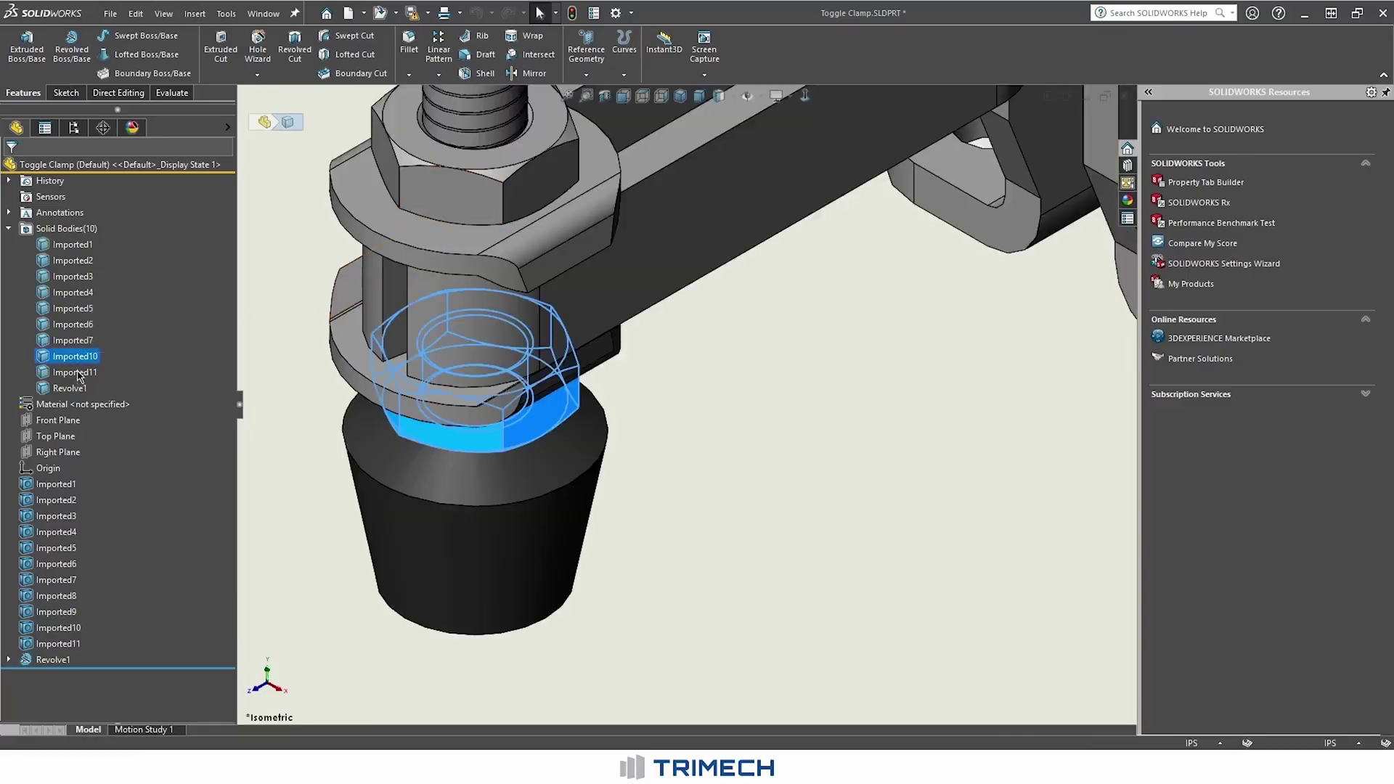
ctrl+click(79, 374)
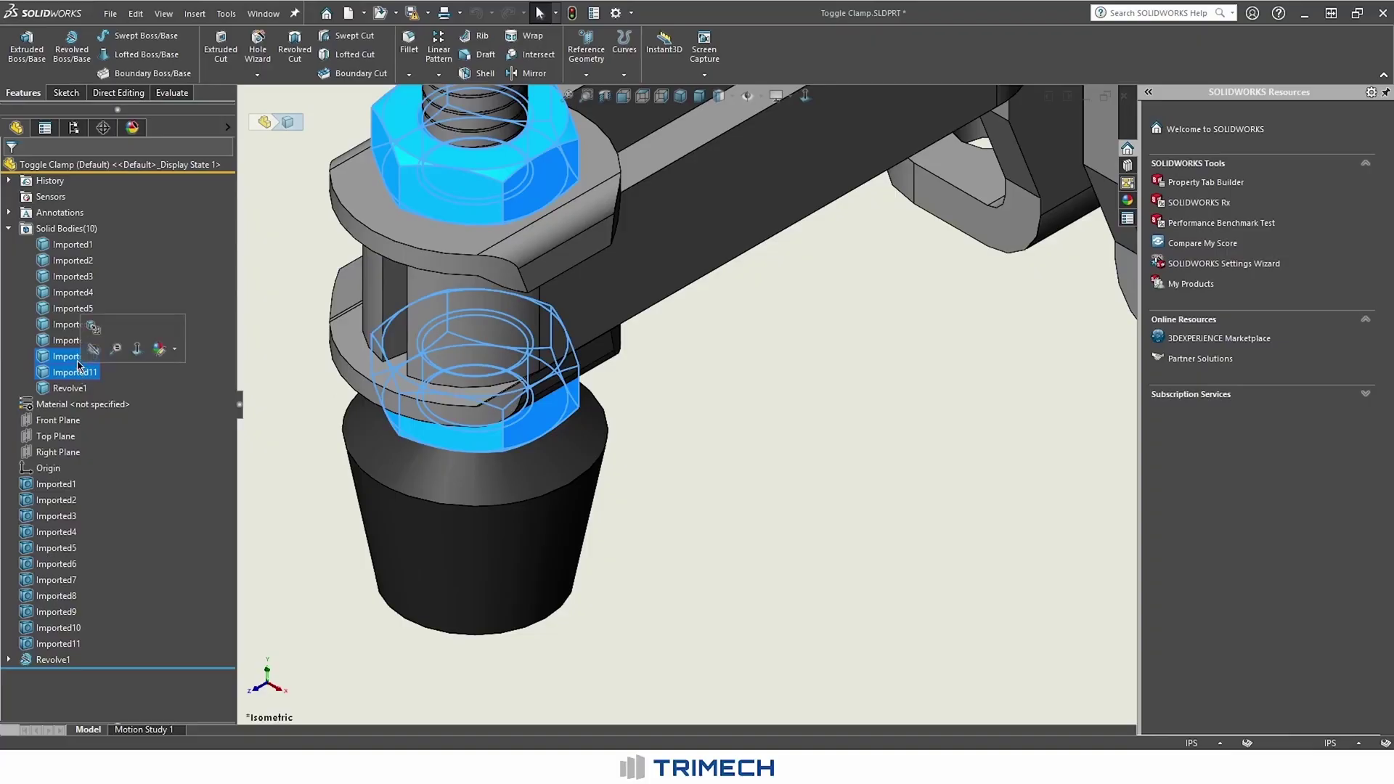
click(68, 326)
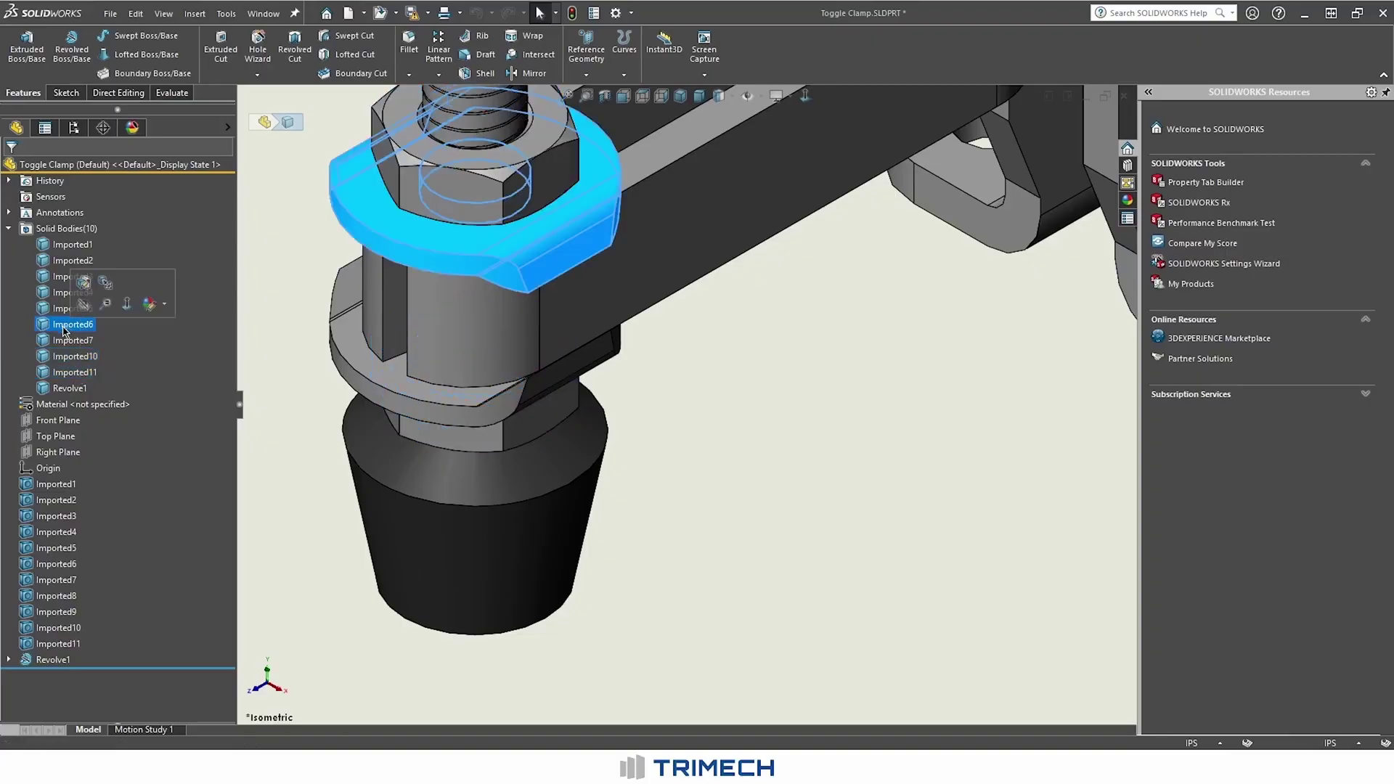
ctrl+click(71, 357)
ctrl+click(71, 357)
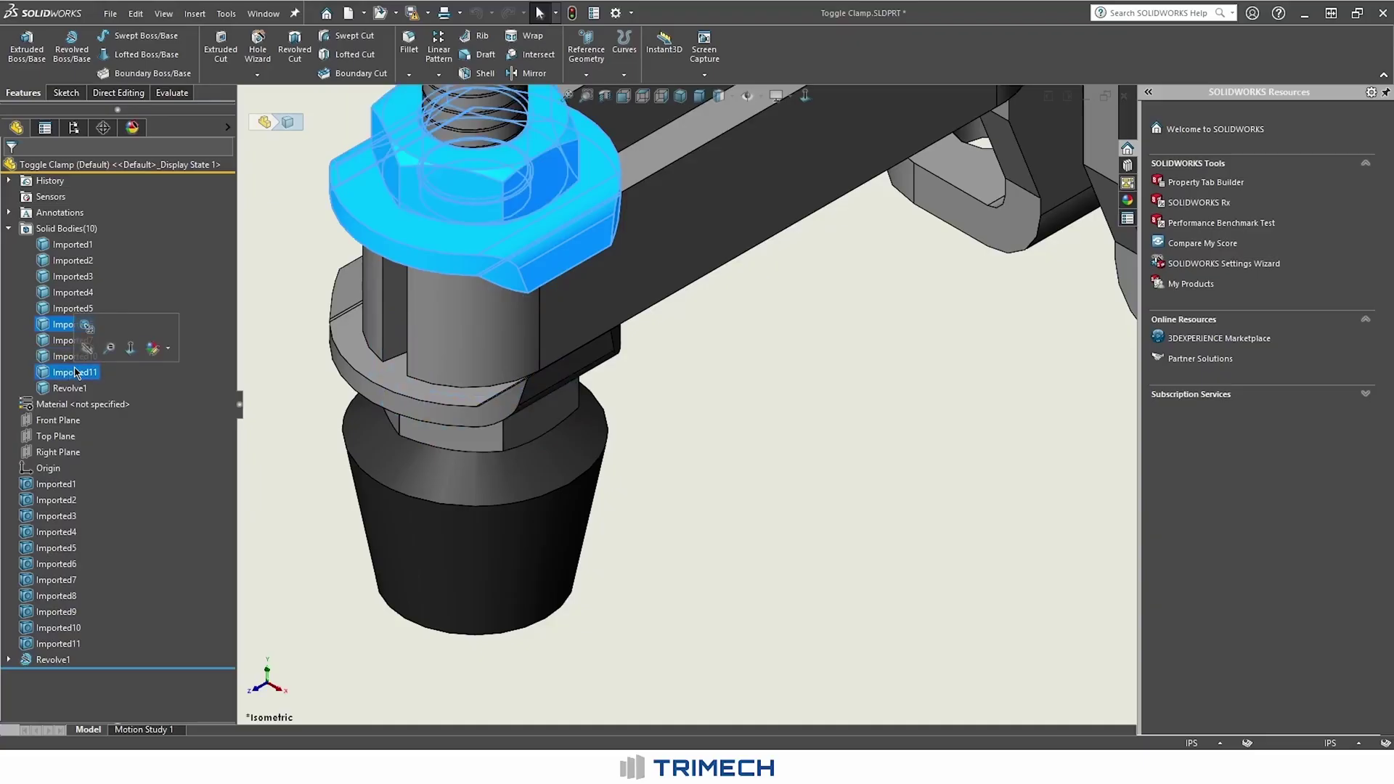
- Combine the washer Imported6 and upper nut Imported11 into one body with Add
click(136, 94)
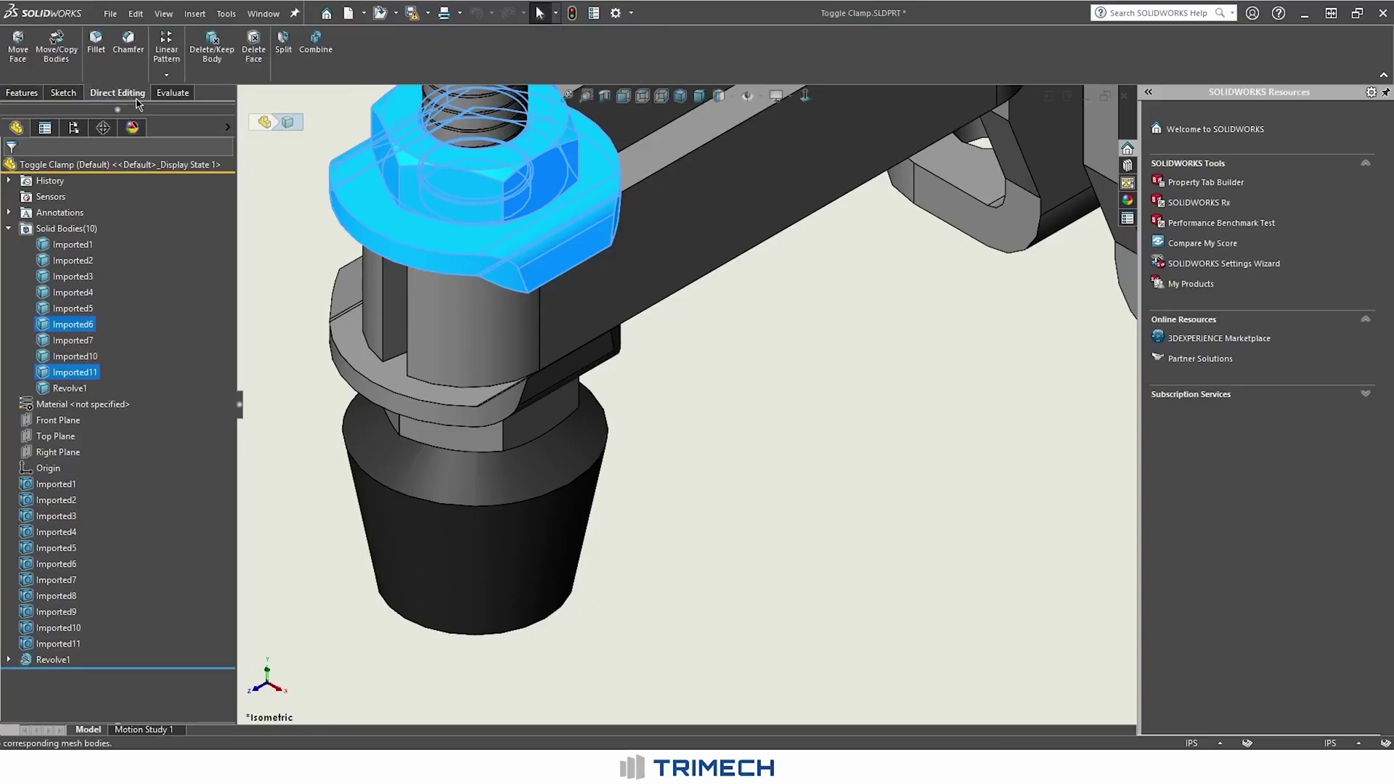
click(315, 44)
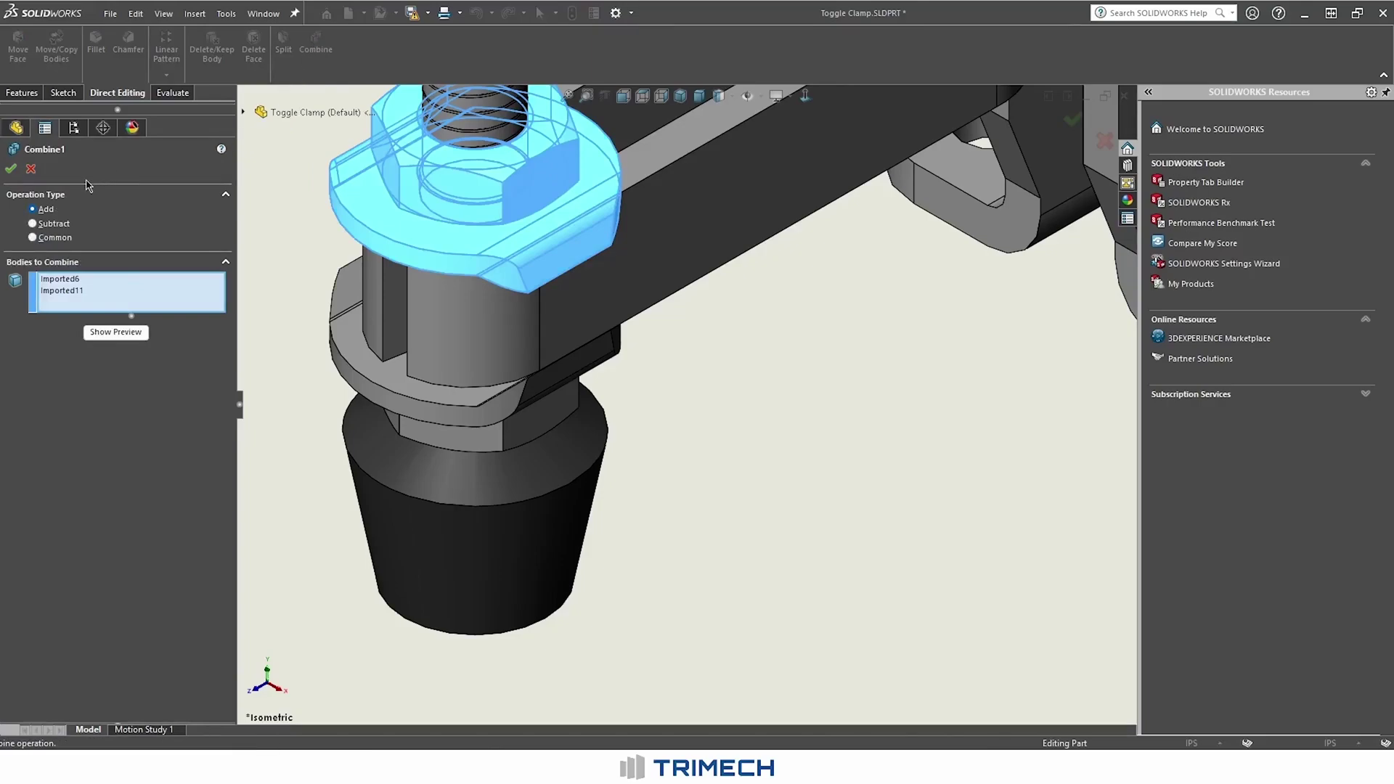
click(11, 170)
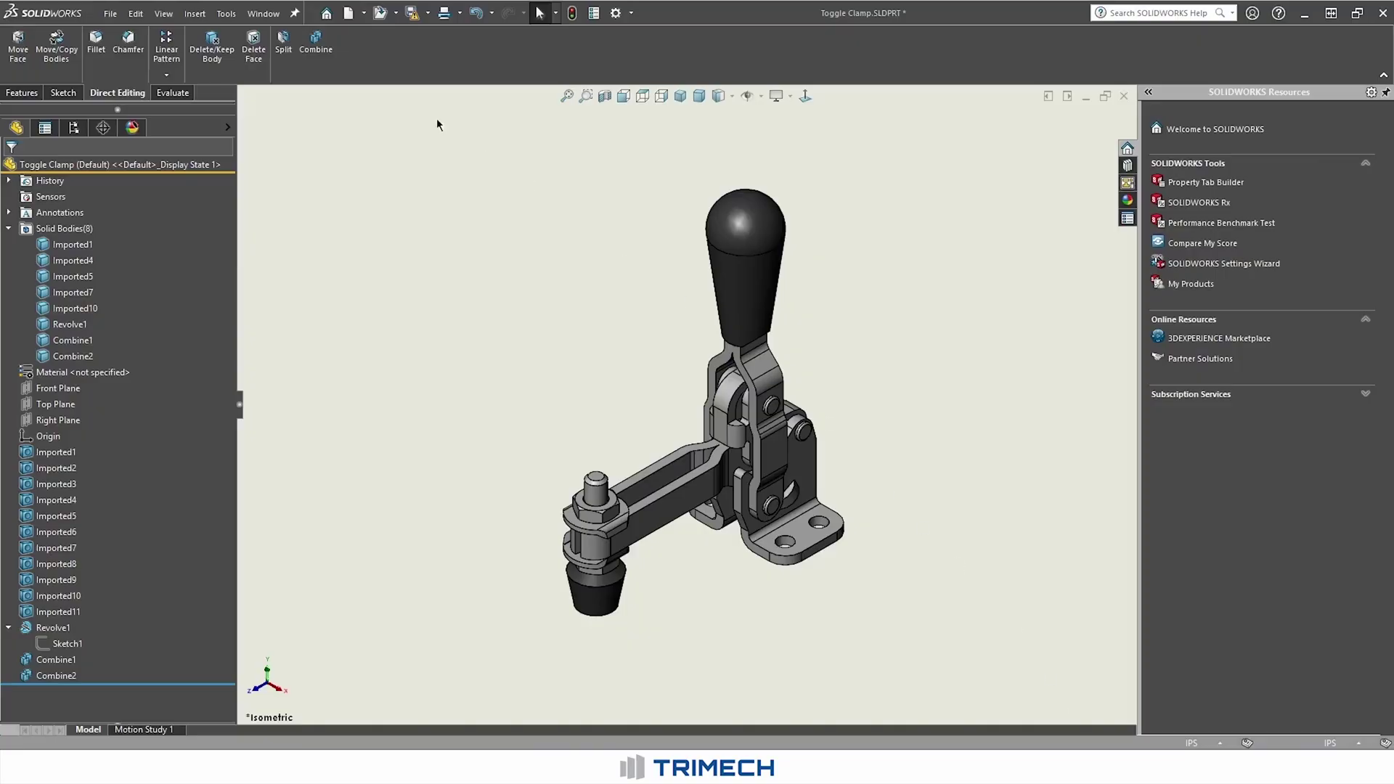
- Start a Split and choose the Part and Assembly templates for the new files
click(291, 42)
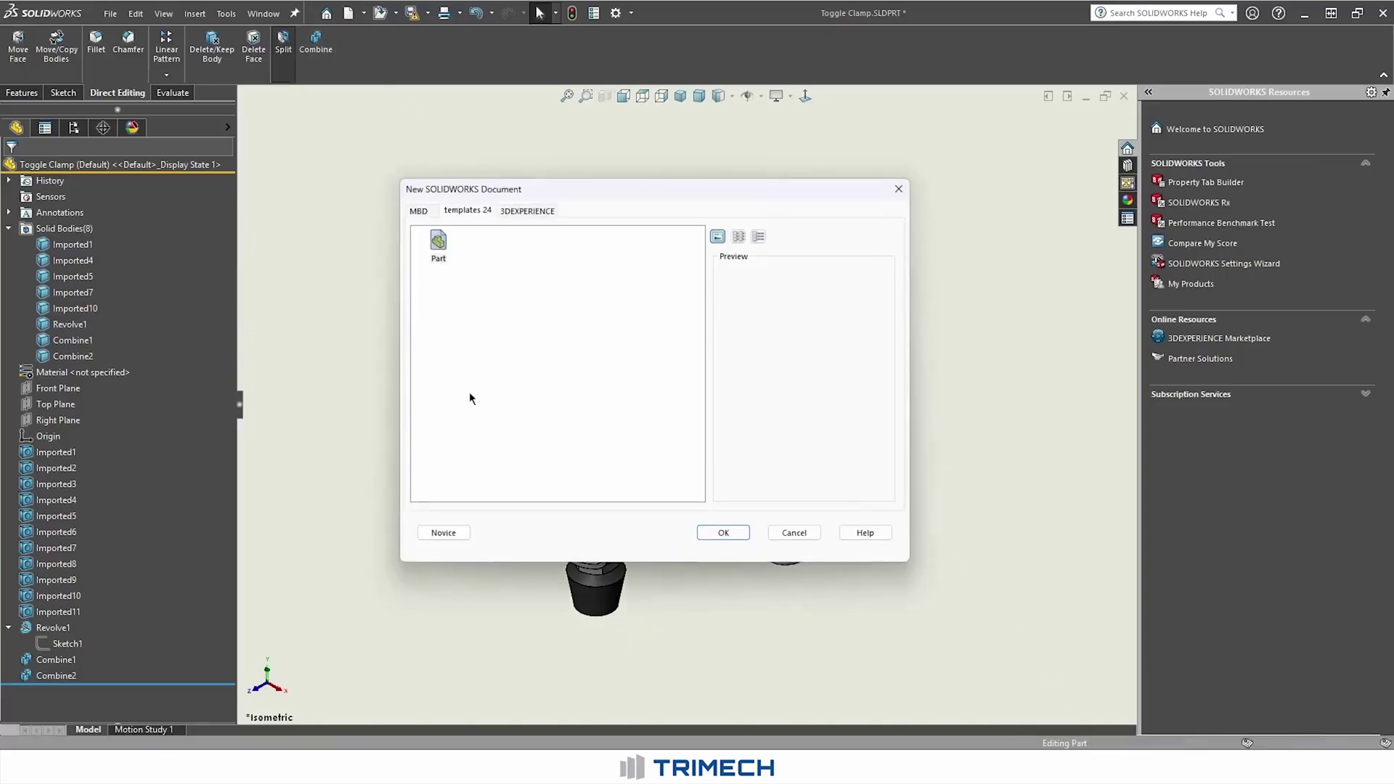
click(432, 246)
click(708, 534)
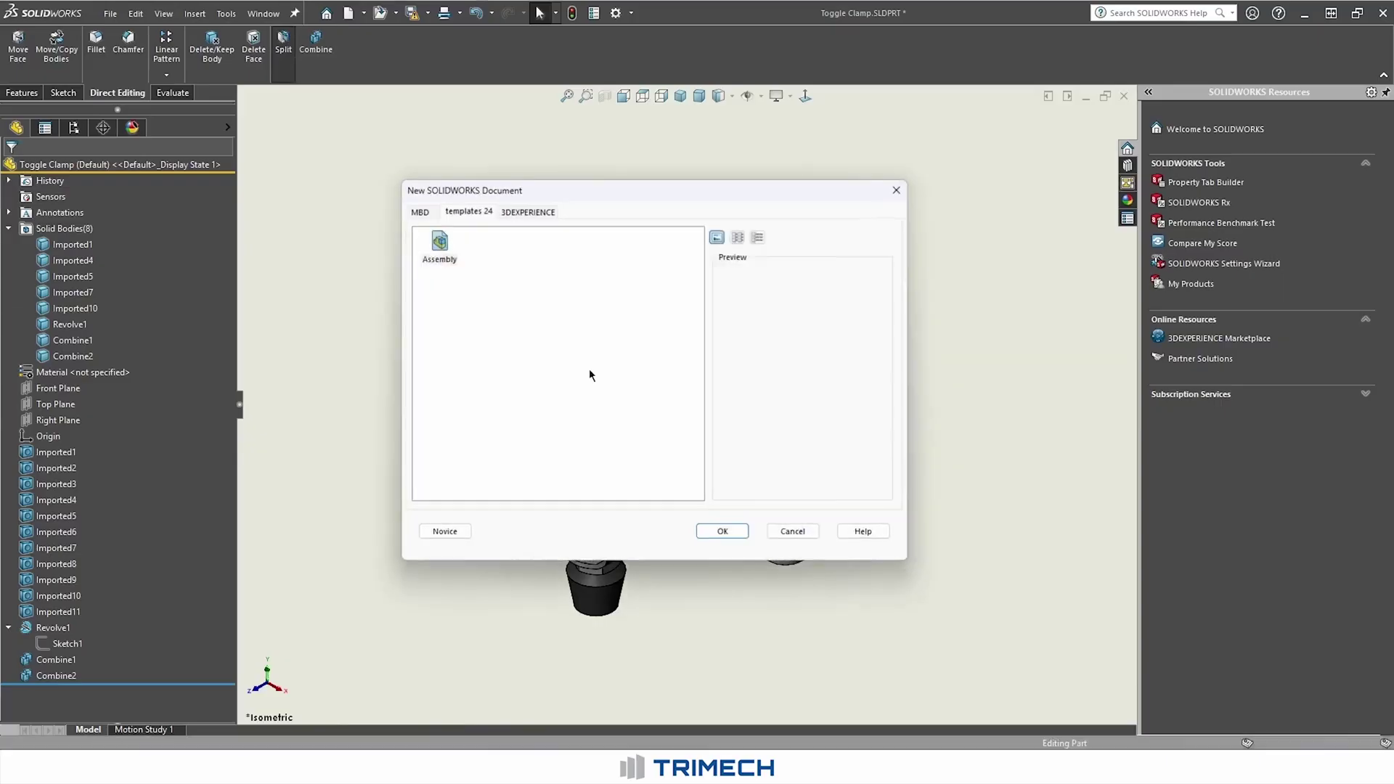
click(438, 243)
click(723, 532)
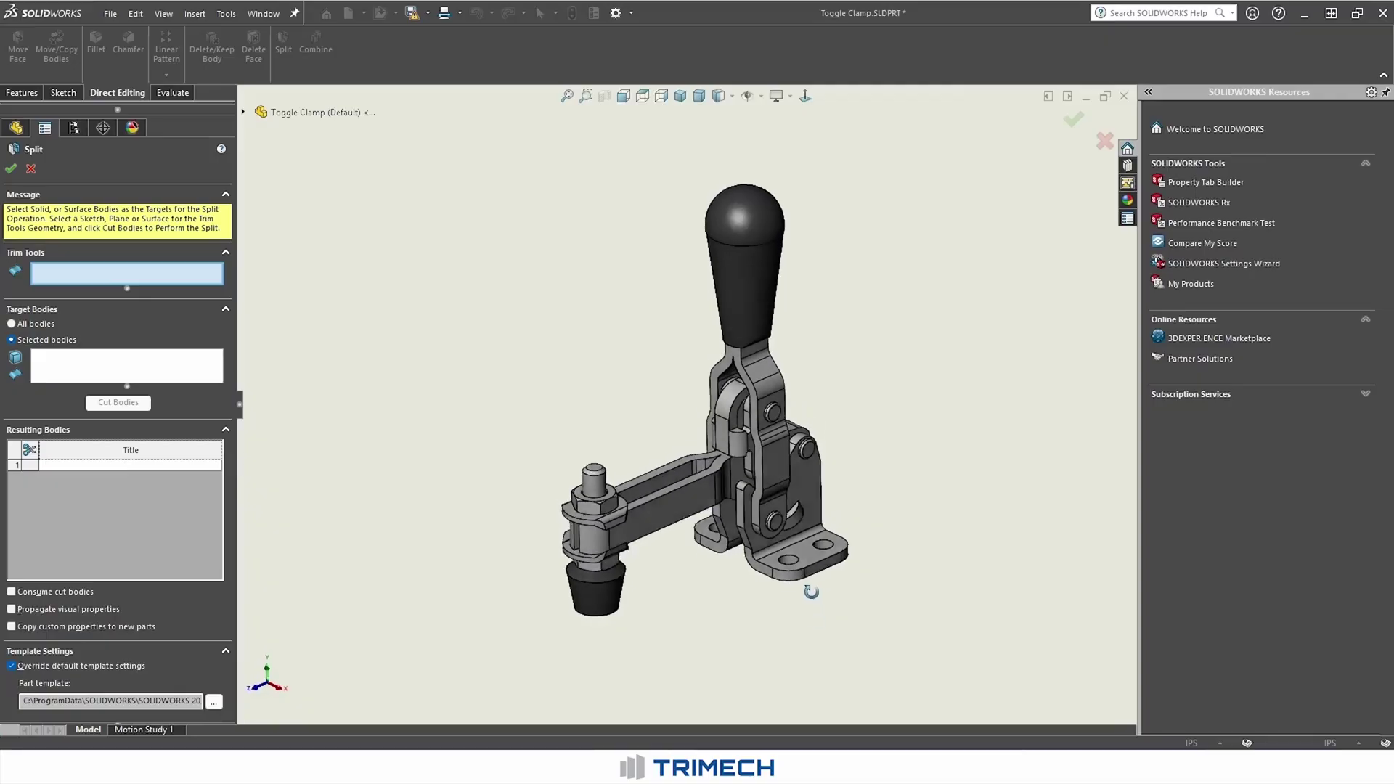
- Use the base's flat face as trim tool and cut the clamp into eight bodies
middle_drag(811, 591, 732, 321)
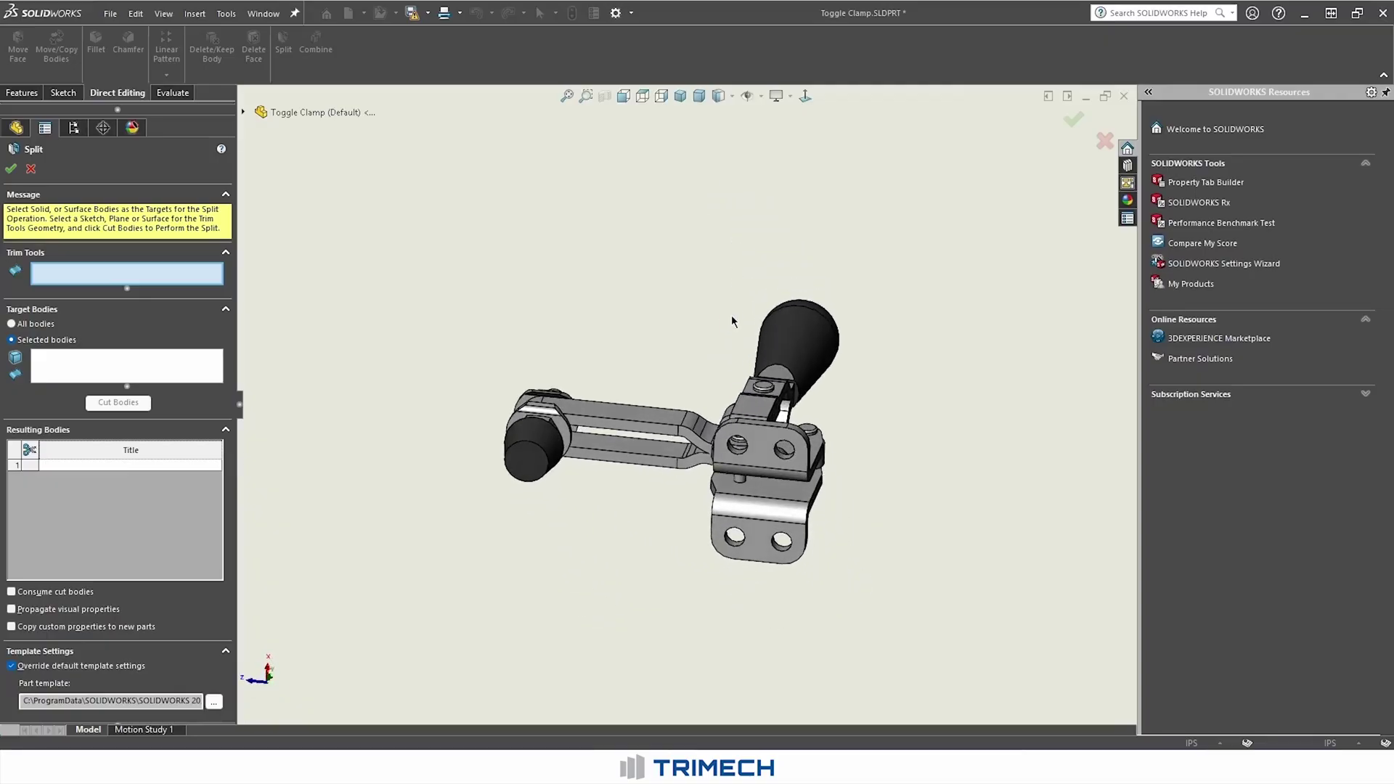
click(762, 448)
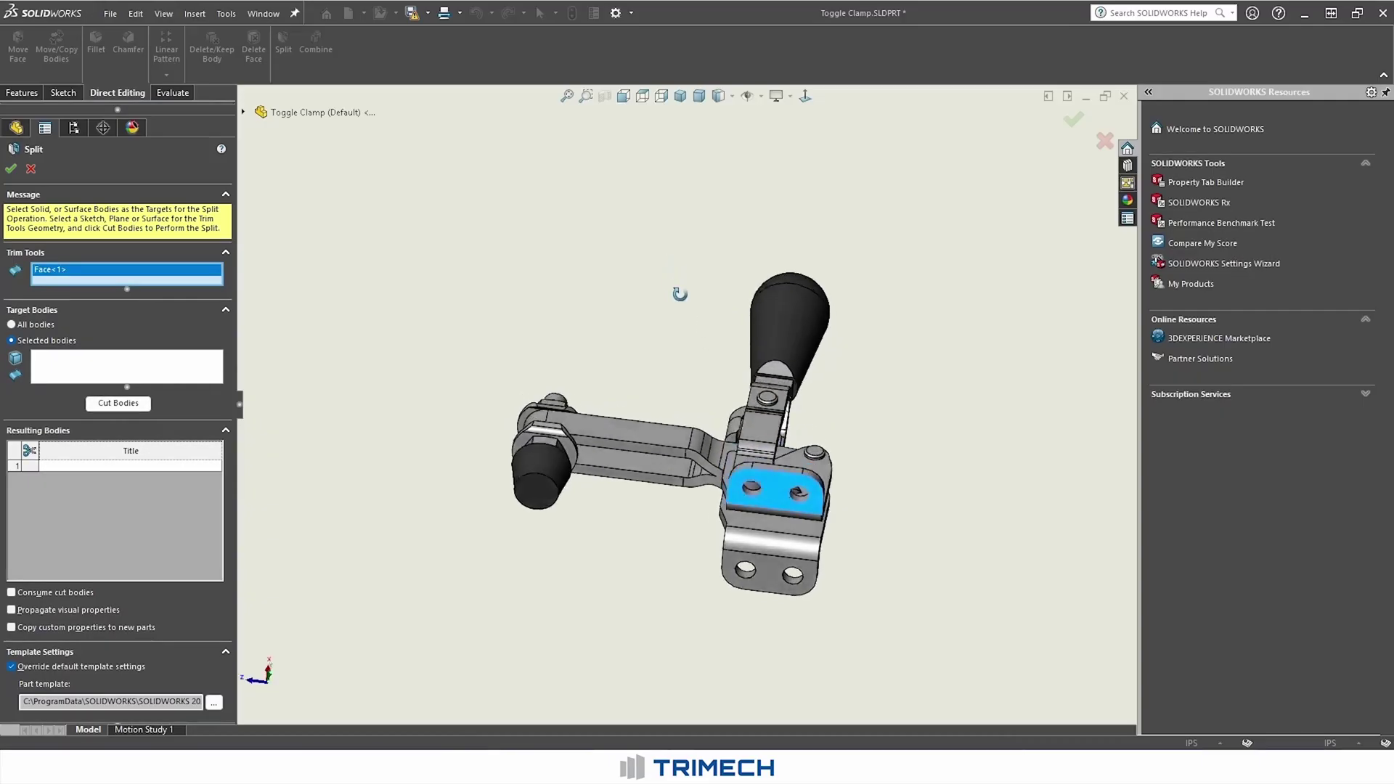
mouse_move(678, 293)
middle_down()
mouse_move(697, 461)
mouse_move(430, 390)
middle_up()
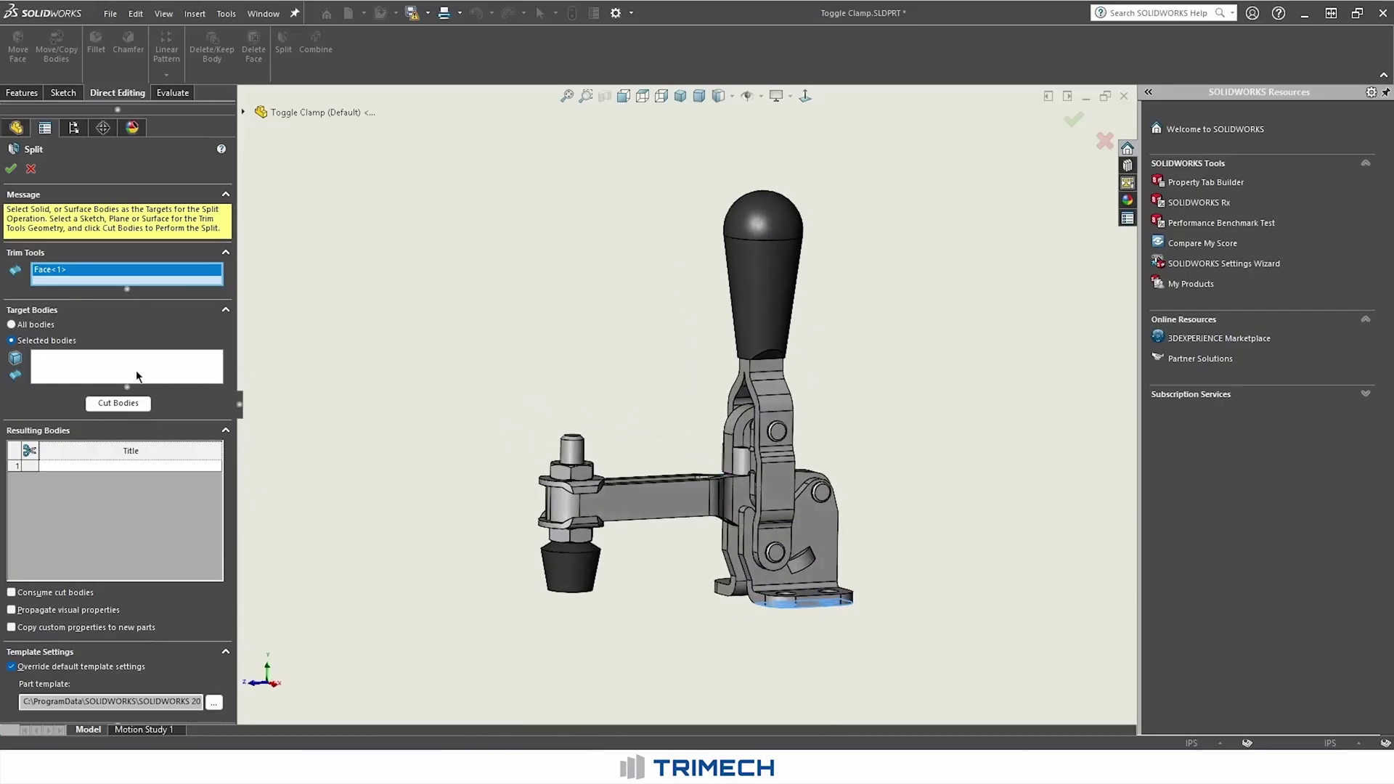
click(117, 403)
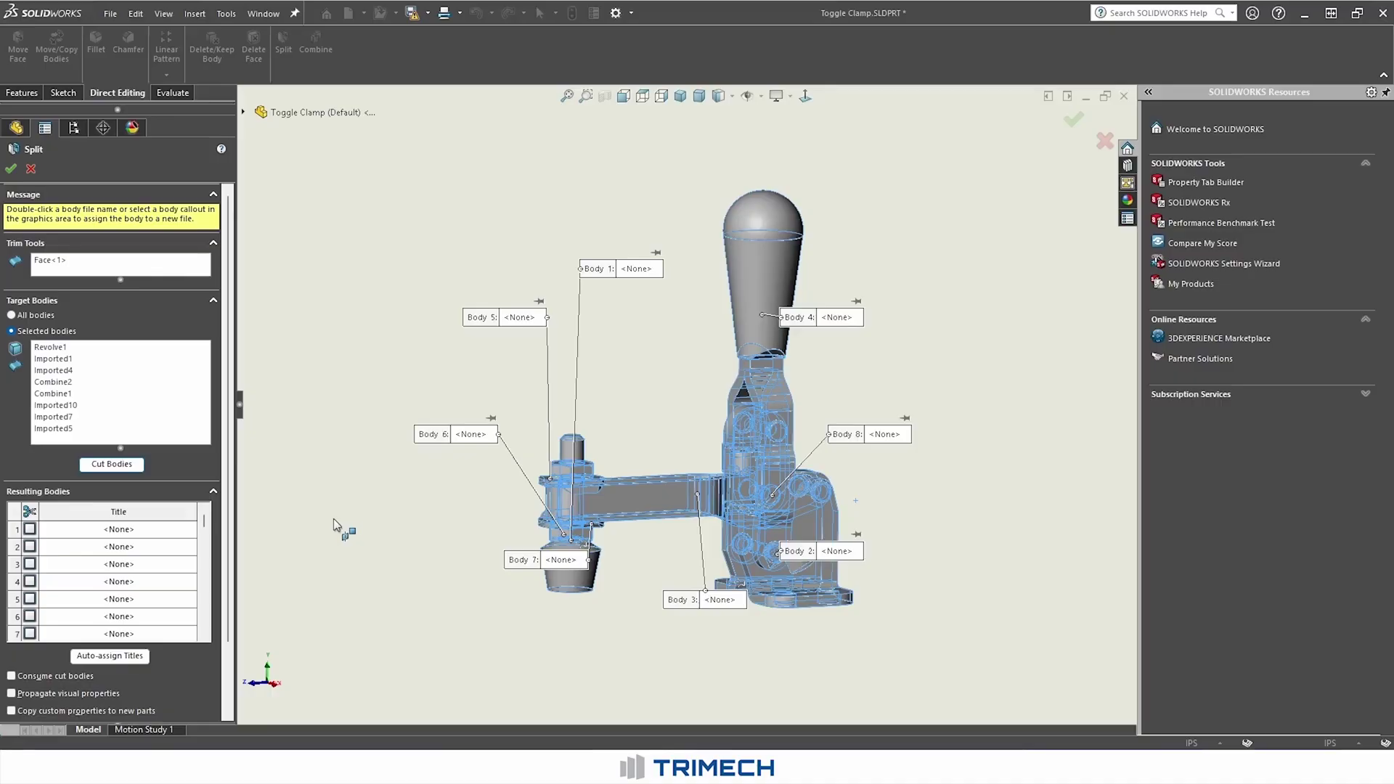
- Save Body 2 as the Toggle Clamp Base part and review Stock-Toggle Clamp-1's external references
double_click(119, 546)
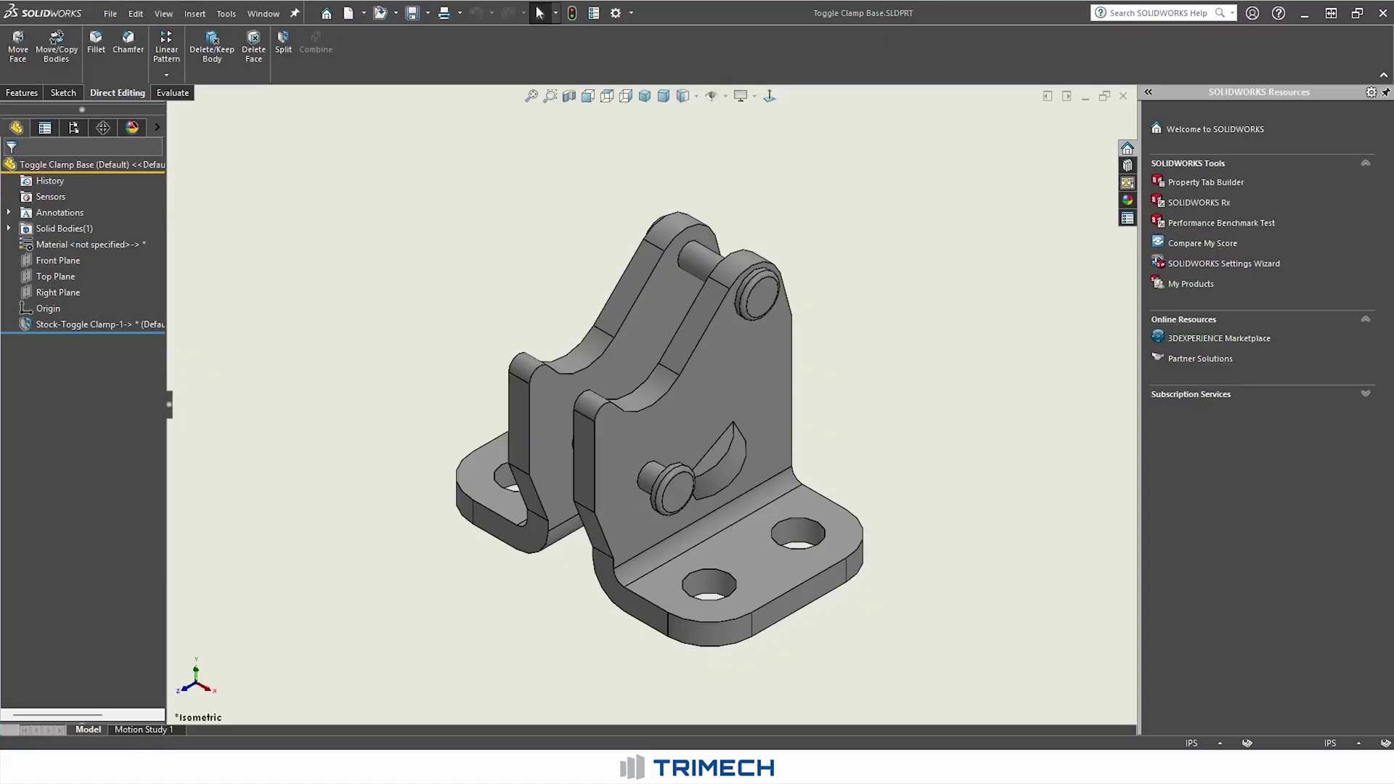
click(71, 326)
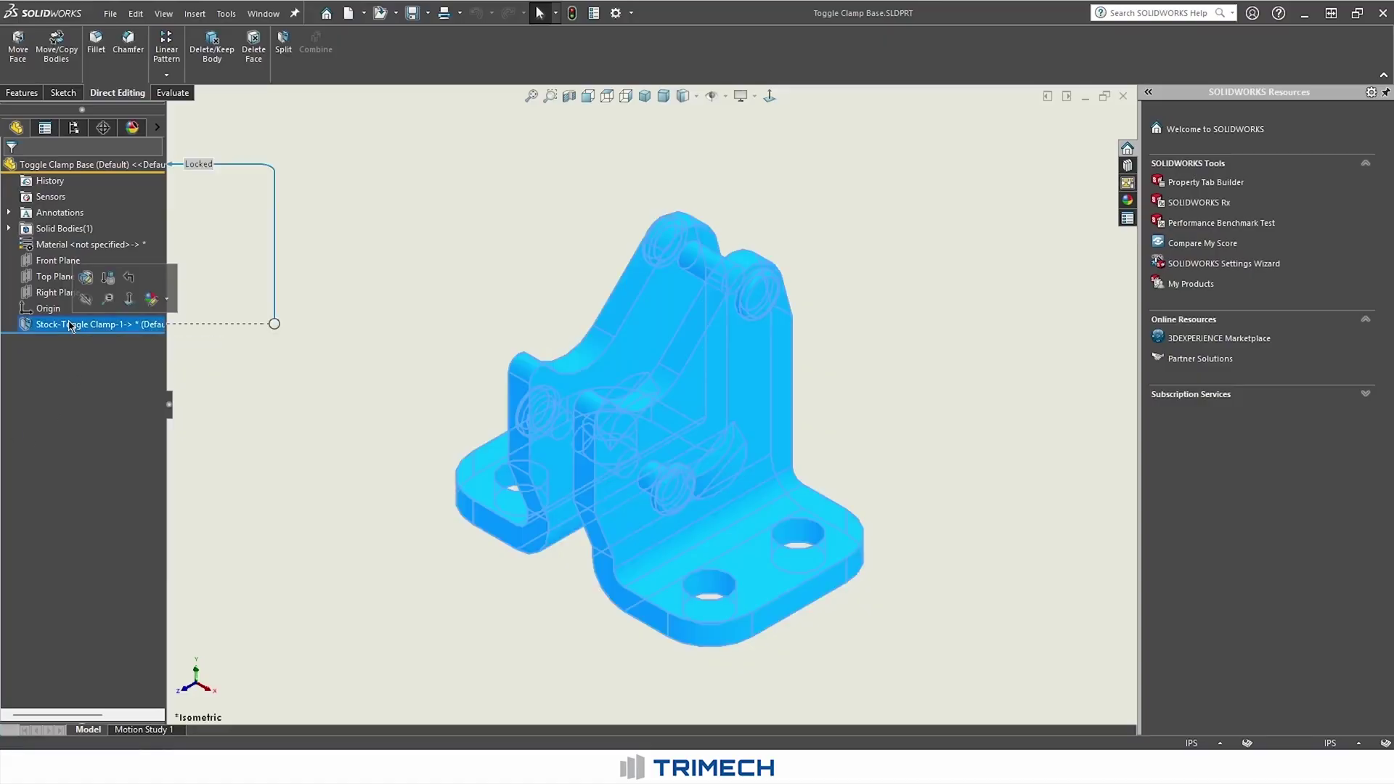
click(325, 341)
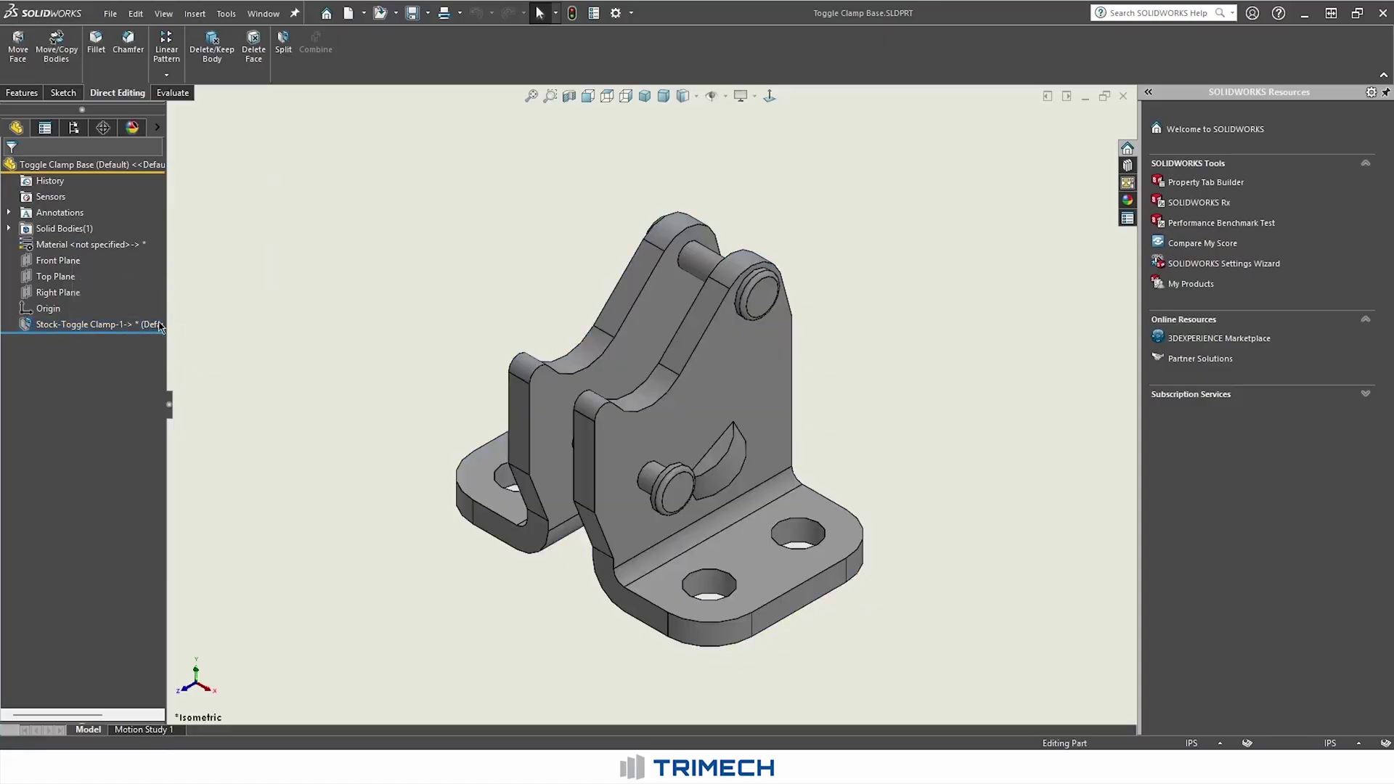
right_click(114, 328)
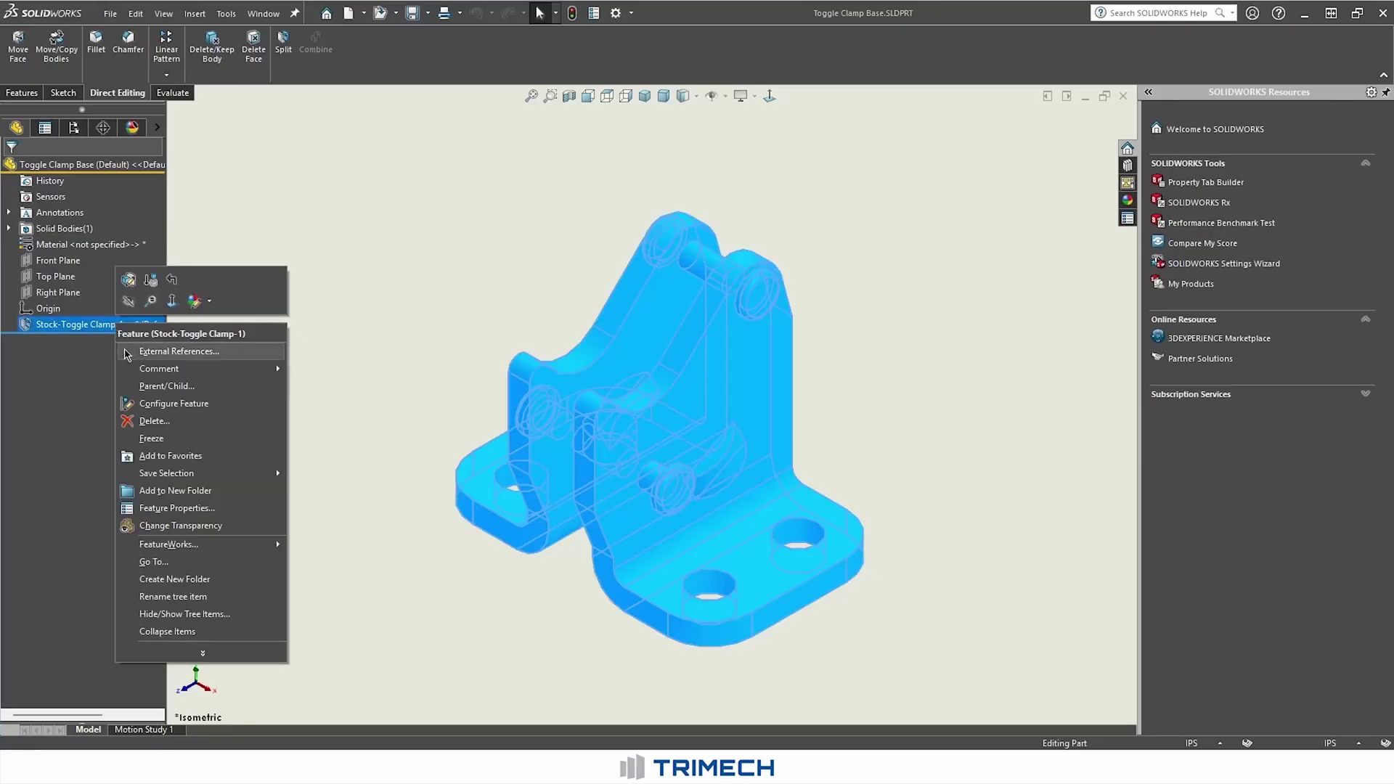
click(127, 353)
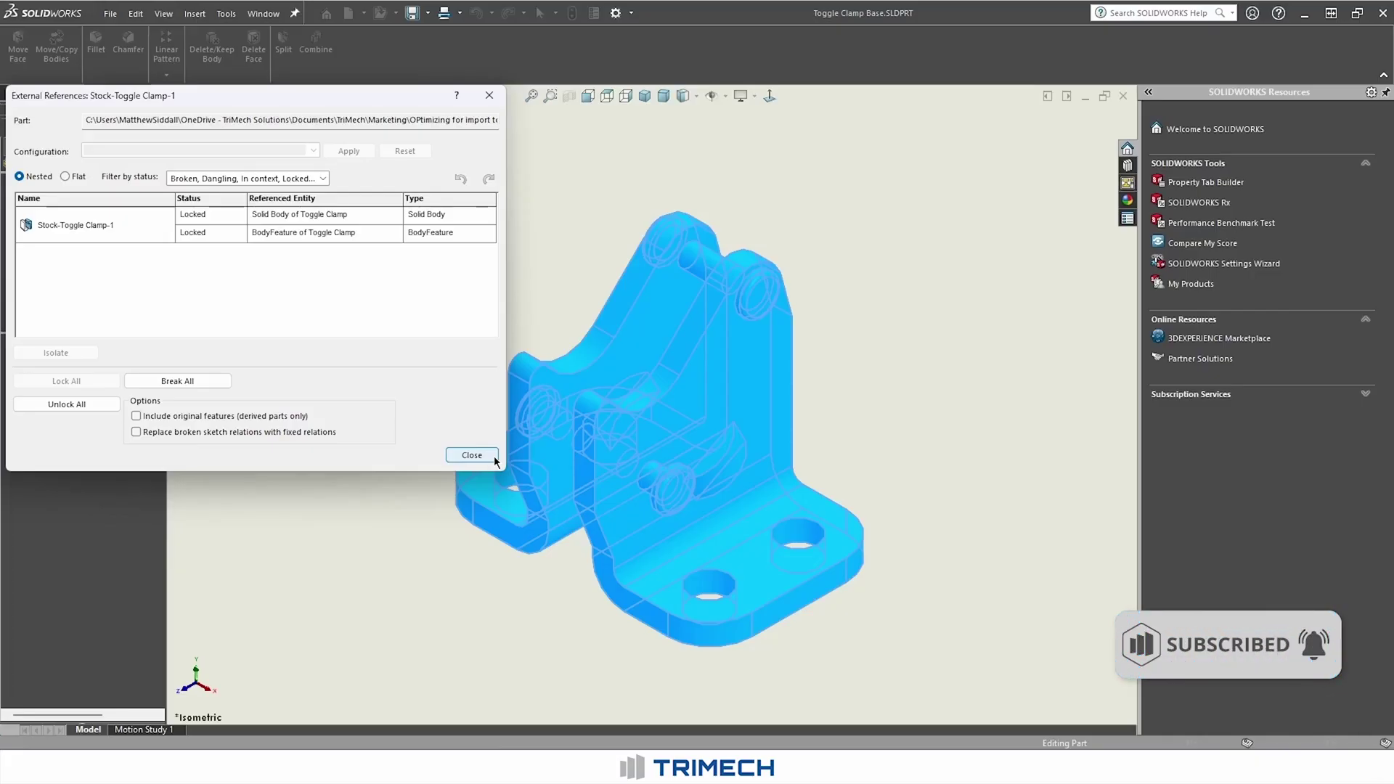
click(495, 457)
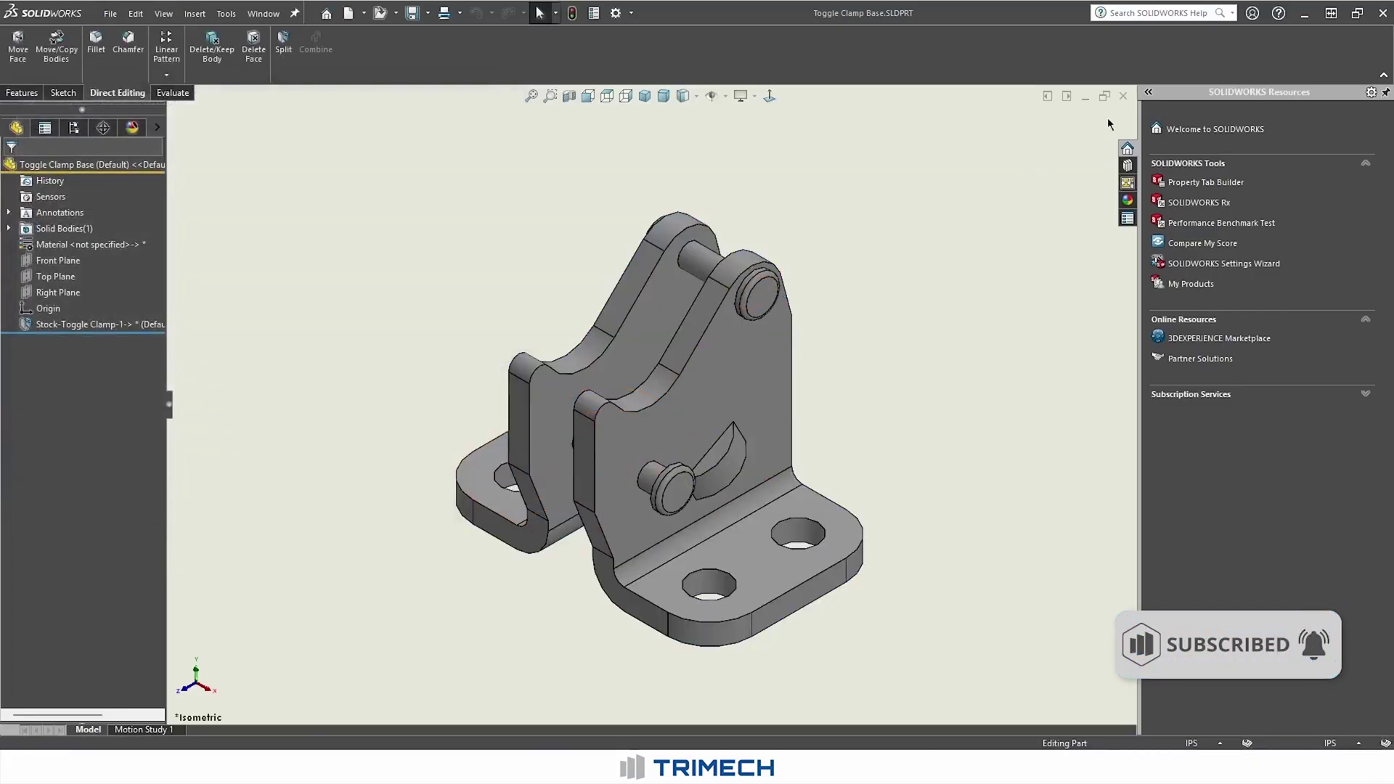
- Back in Toggle Clamp Assem, view the Open configuration, then return to Default
click(1123, 95)
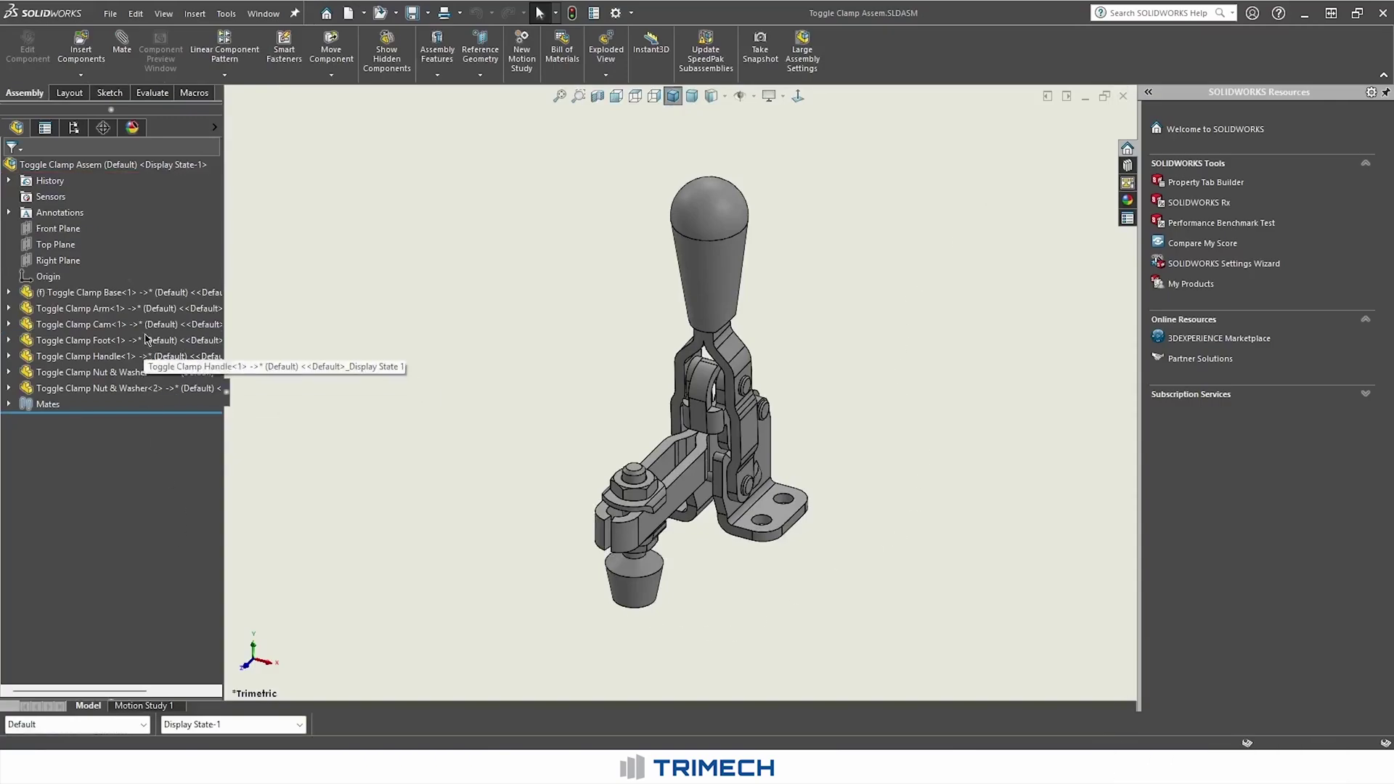
middle_drag(777, 574, 710, 523)
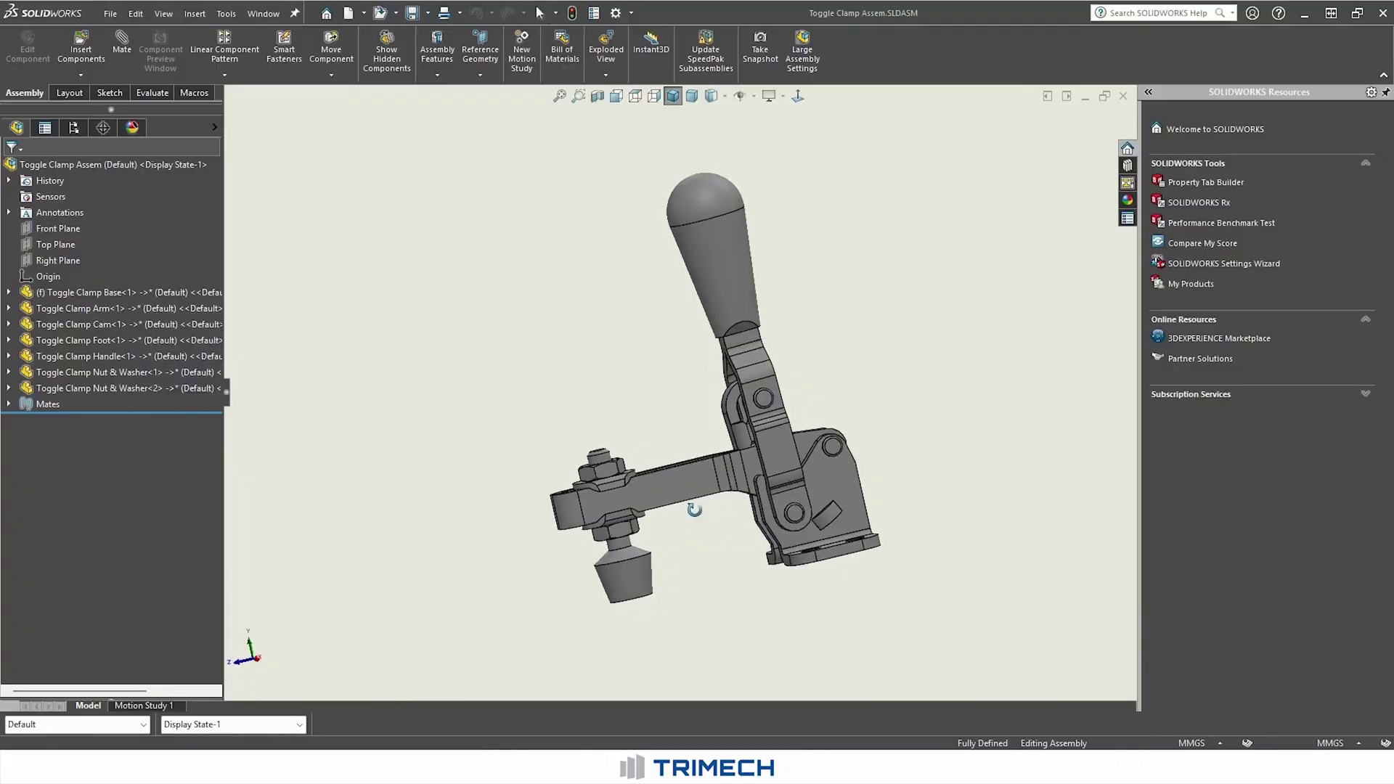
click(73, 128)
double_click(91, 225)
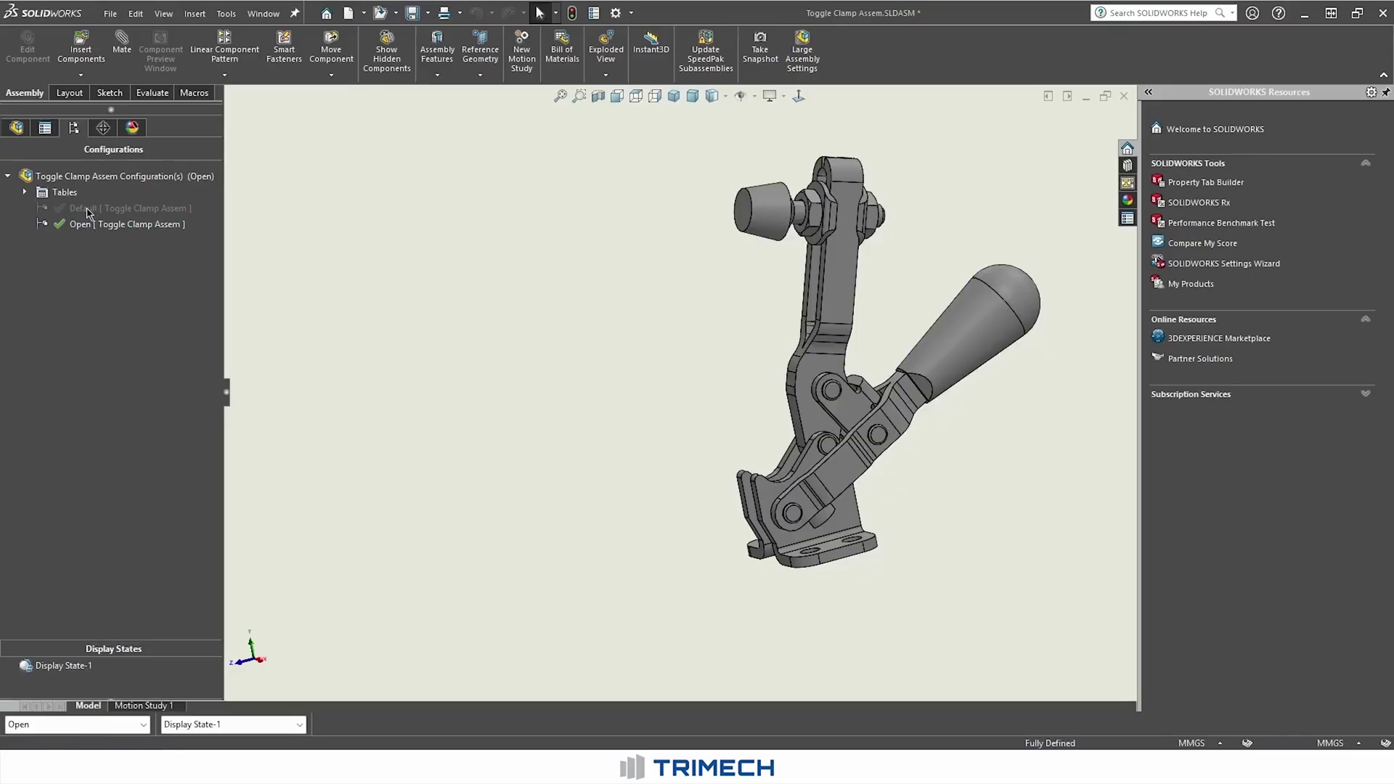
double_click(87, 208)
right_drag(341, 336, 413, 249)
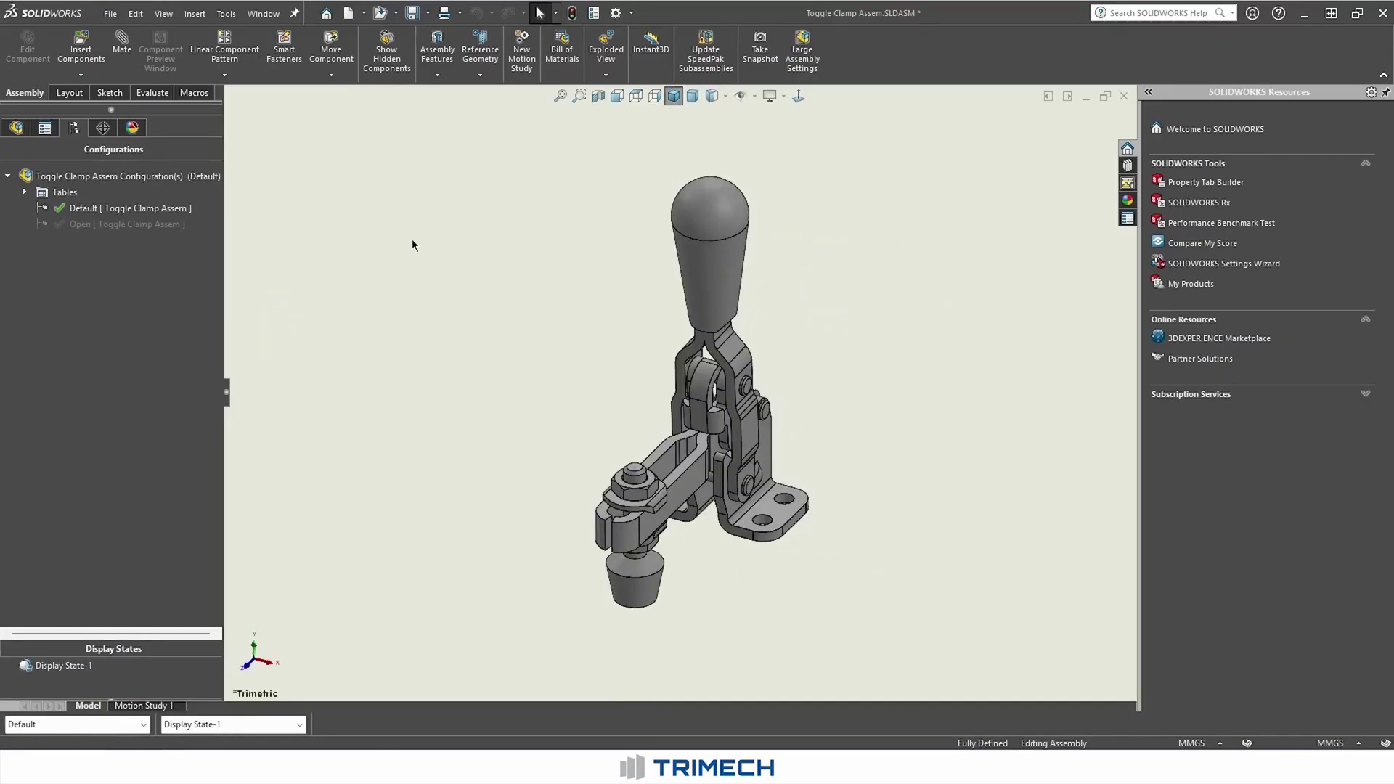